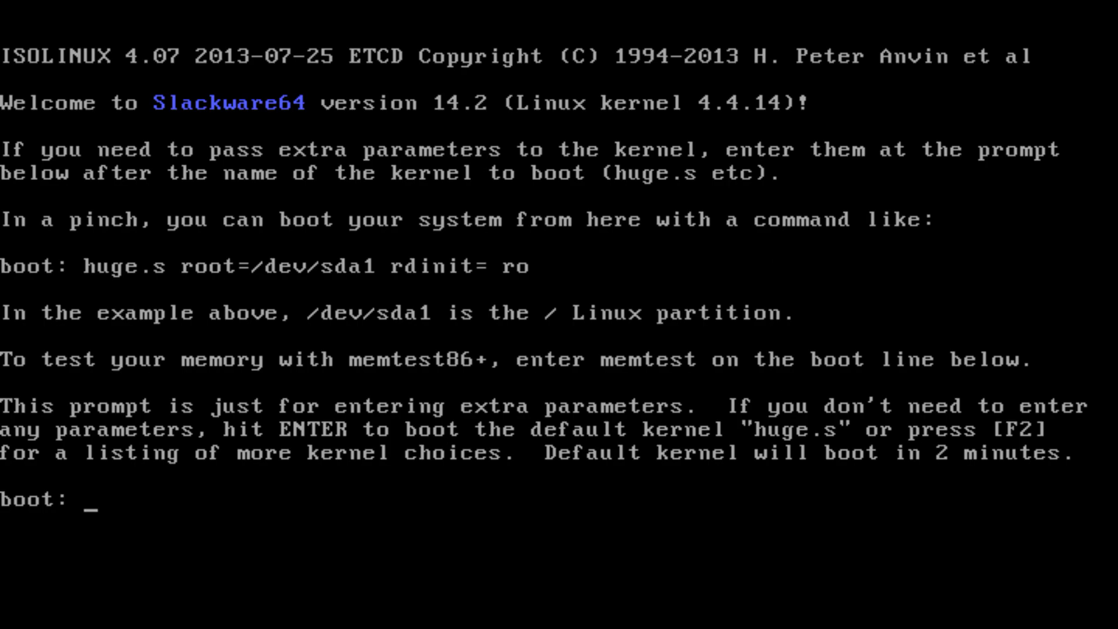
Step: Boot the default kernel and load the qwerty/us.map keyboard map
{"action": "key", "text": "Return"}
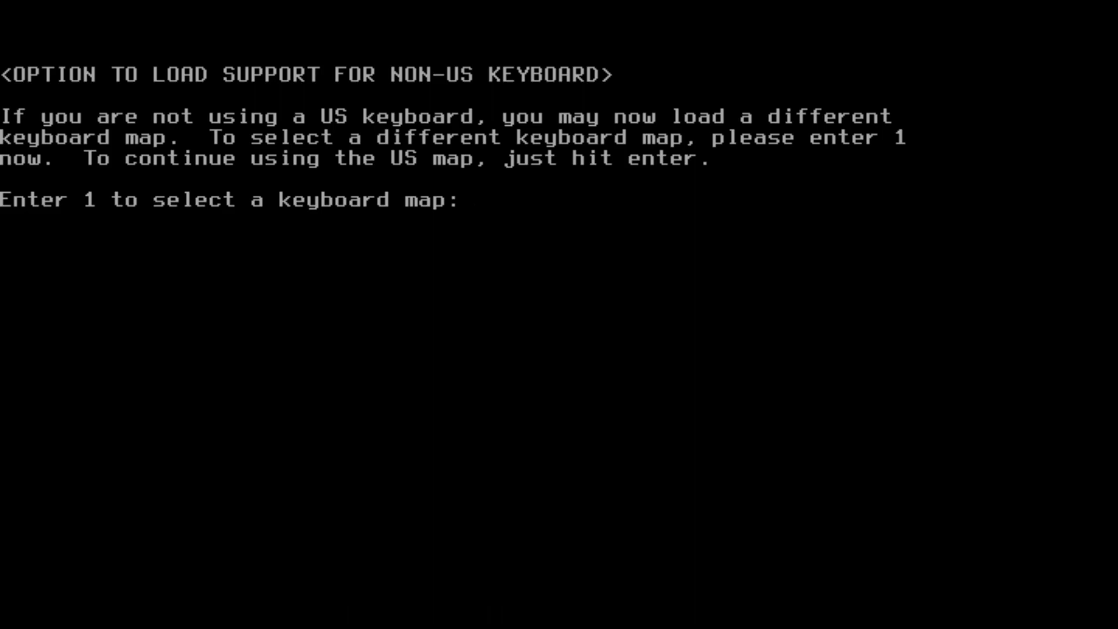
{"action": "type", "text": "1"}
{"action": "key", "text": "Return"}
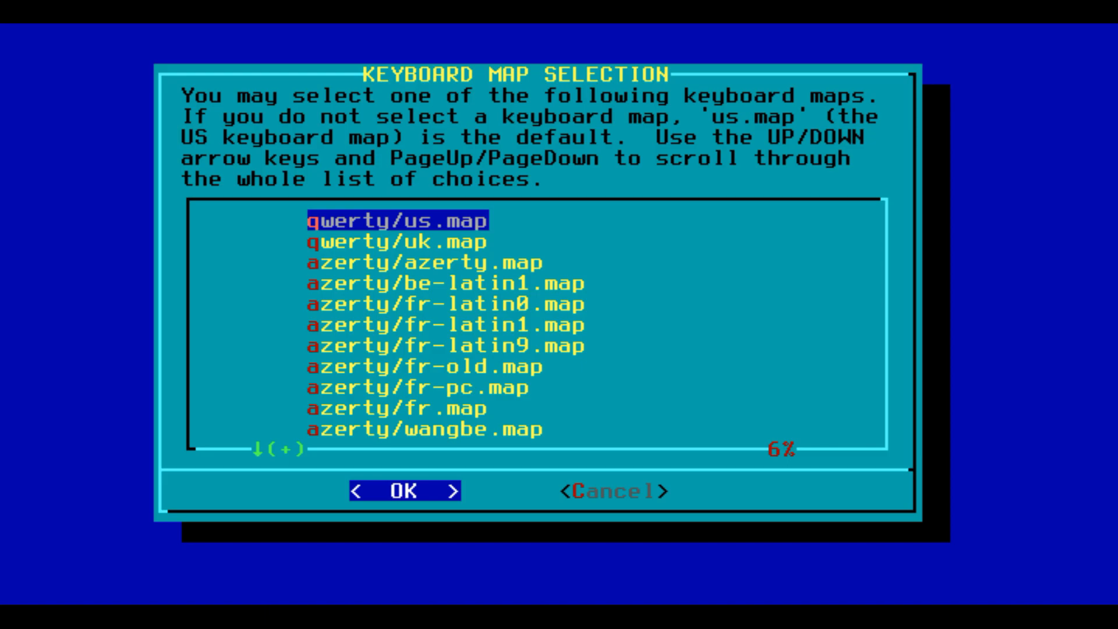
{"action": "key", "text": "Return"}
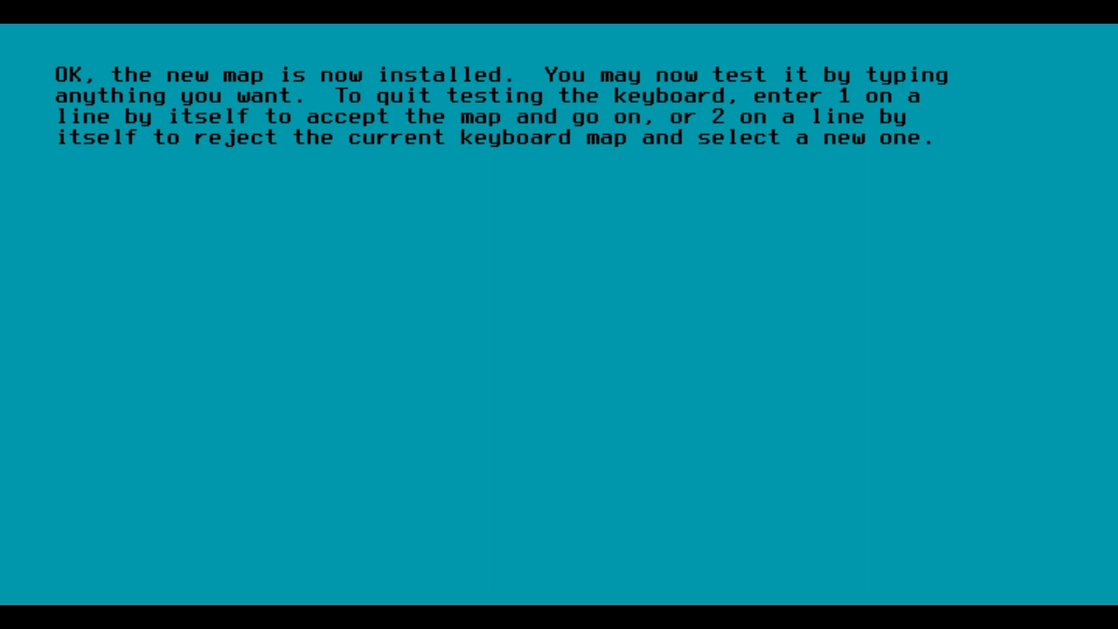
Step: Accept the US keyboard map and log in as root
{"action": "type", "text": "1"}
{"action": "key", "text": "Return"}
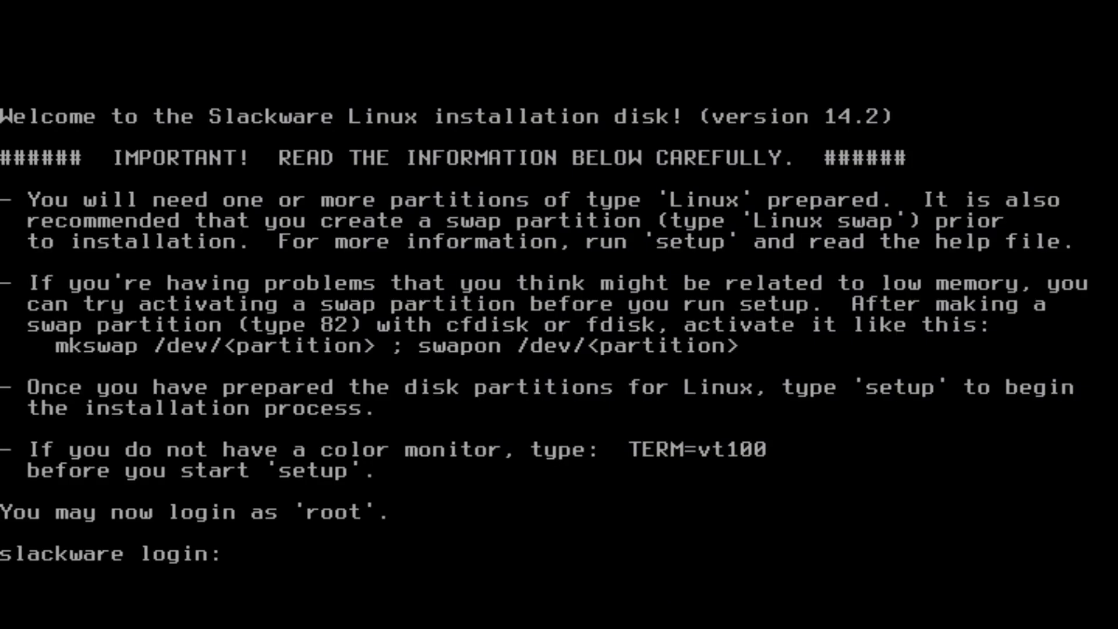
{"action": "type", "text": "root"}
{"action": "key", "text": "Return"}
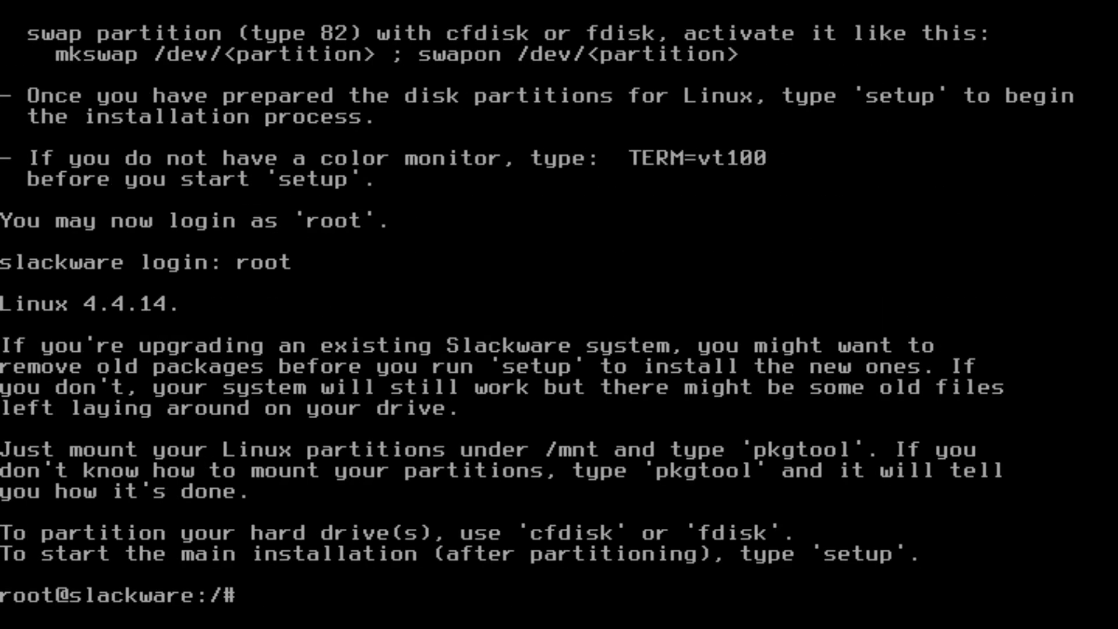
Step: Run fdisk -l to confirm the 100 GiB /dev/sda disk, then clear the console
{"action": "type", "text": "cfdis"}
{"action": "key", "text": "BackSpace"}
{"action": "key", "text": "BackSpace"}
{"action": "key", "text": "BackSpace"}
{"action": "key", "text": "BackSpace"}
{"action": "key", "text": "BackSpace"}
{"action": "type", "text": "fdisk -l"}
{"action": "key", "text": "Return"}
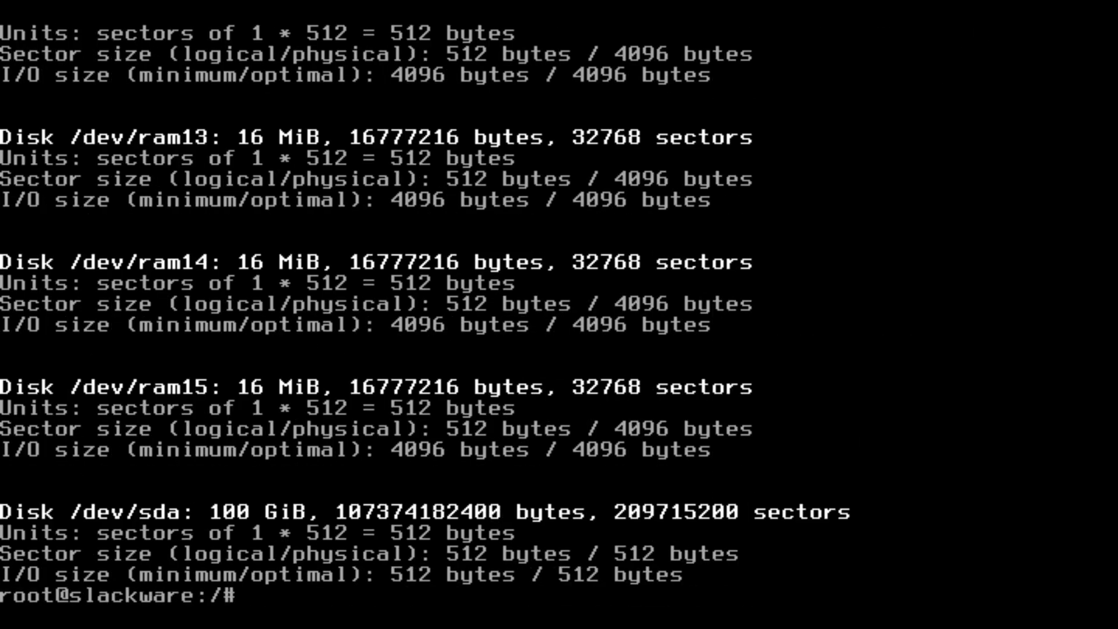
{"action": "type", "text": "clear"}
{"action": "key", "text": "Return"}
{"action": "key", "text": "Return"}
{"action": "key", "text": "Return"}
{"action": "key", "text": "Return"}
{"action": "key", "text": "Return"}
{"action": "key", "text": "Return"}
{"action": "key", "text": "Return"}
{"action": "key", "text": "Return"}
{"action": "key", "text": "Return"}
{"action": "key", "text": "Return"}
{"action": "key", "text": "Return"}
{"action": "key", "text": "Return"}
{"action": "type", "text": "cfdisk"}
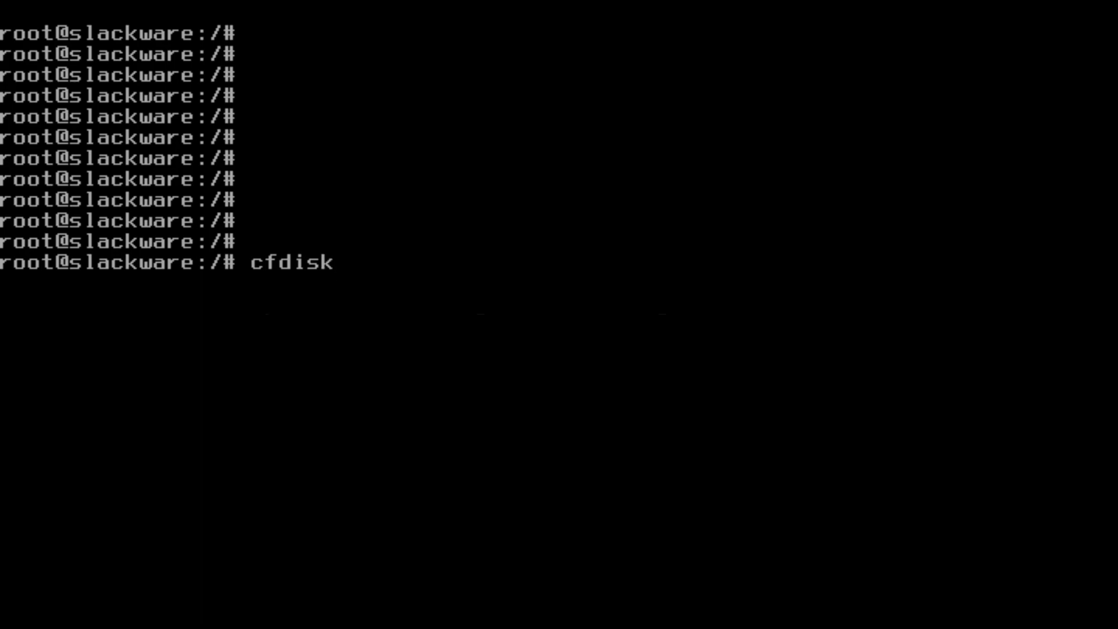
Step: In cfdisk, give /dev/sda a GPT label with a 95GB partition and an 11.5G second partition
{"action": "key", "text": "Return"}
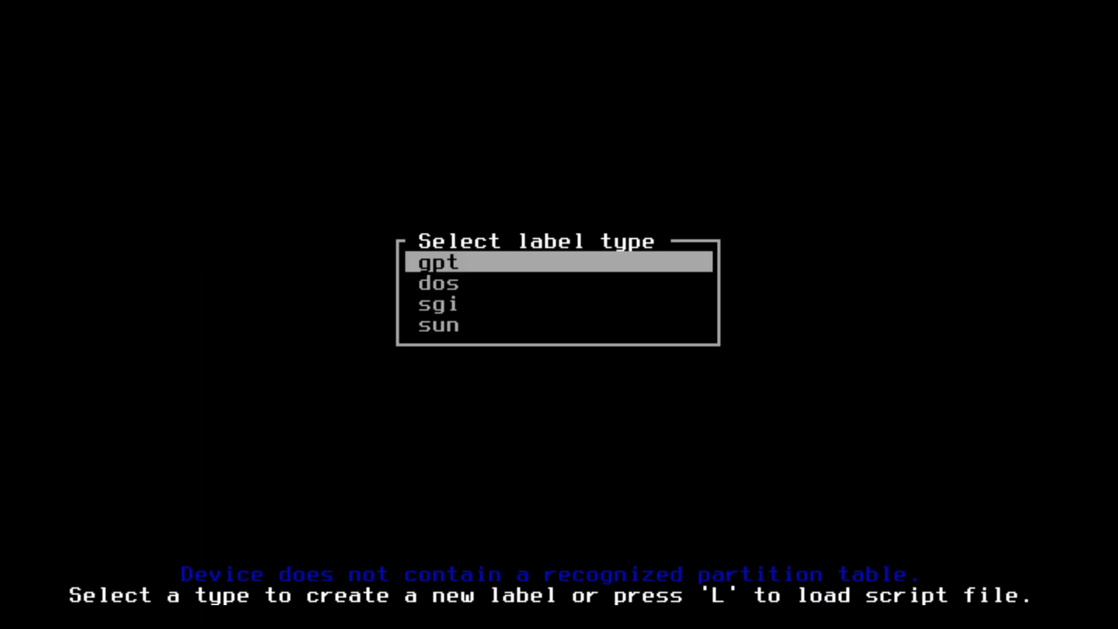
{"action": "key", "text": "Return"}
{"action": "key", "text": "Return"}
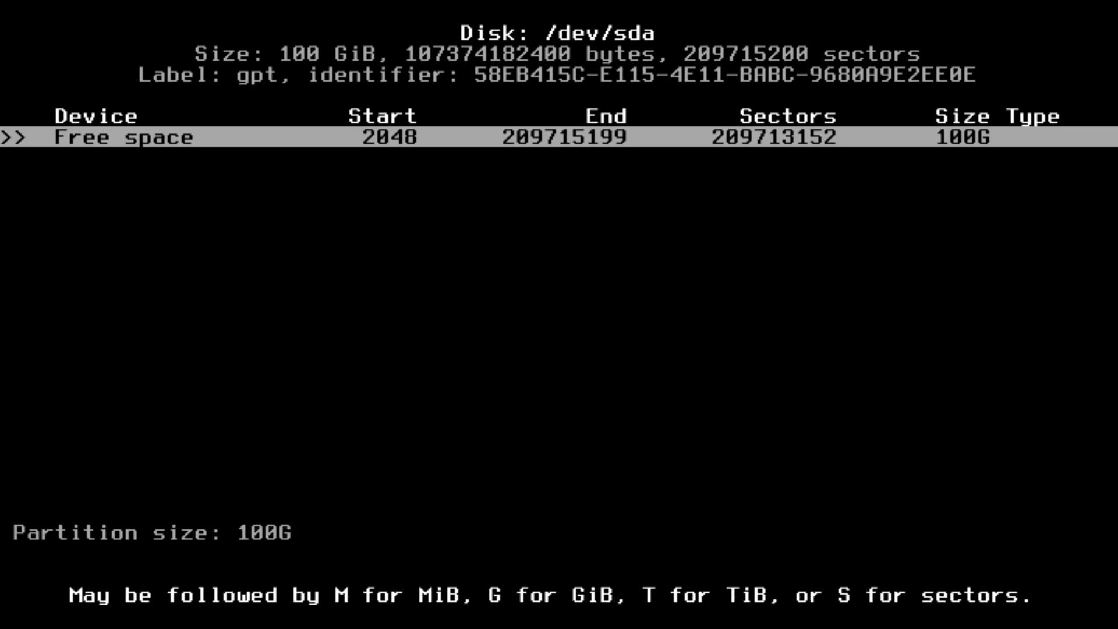
{"action": "key", "text": "BackSpace"}
{"action": "key", "text": "BackSpace"}
{"action": "key", "text": "BackSpace"}
{"action": "key", "text": "BackSpace"}
{"action": "type", "text": "95GB"}
{"action": "key", "text": "Return"}
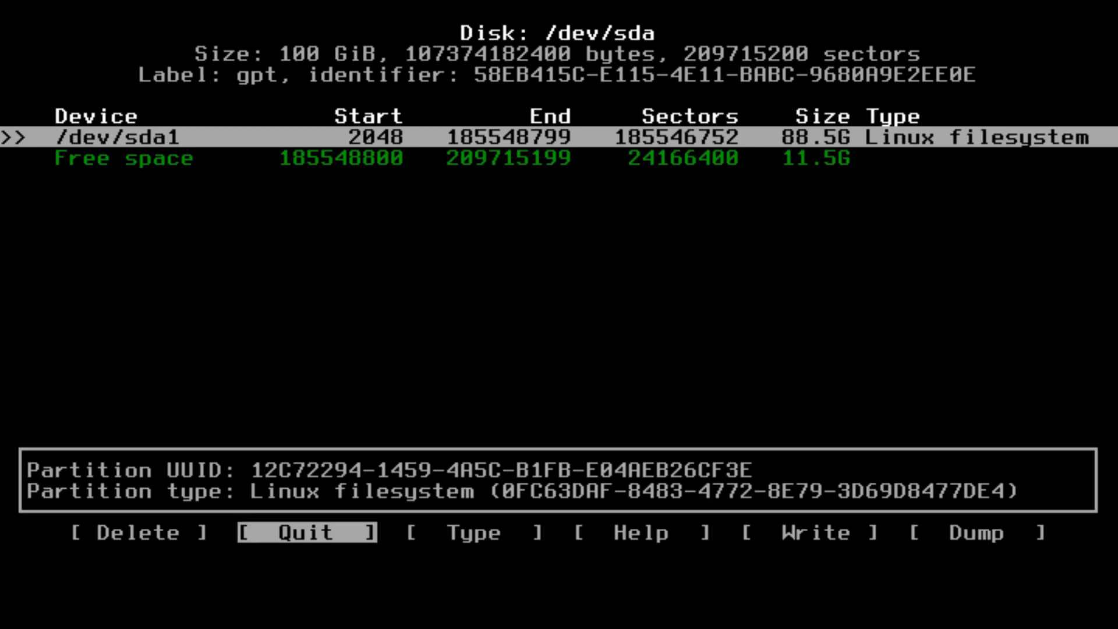
{"action": "key", "text": "Down"}
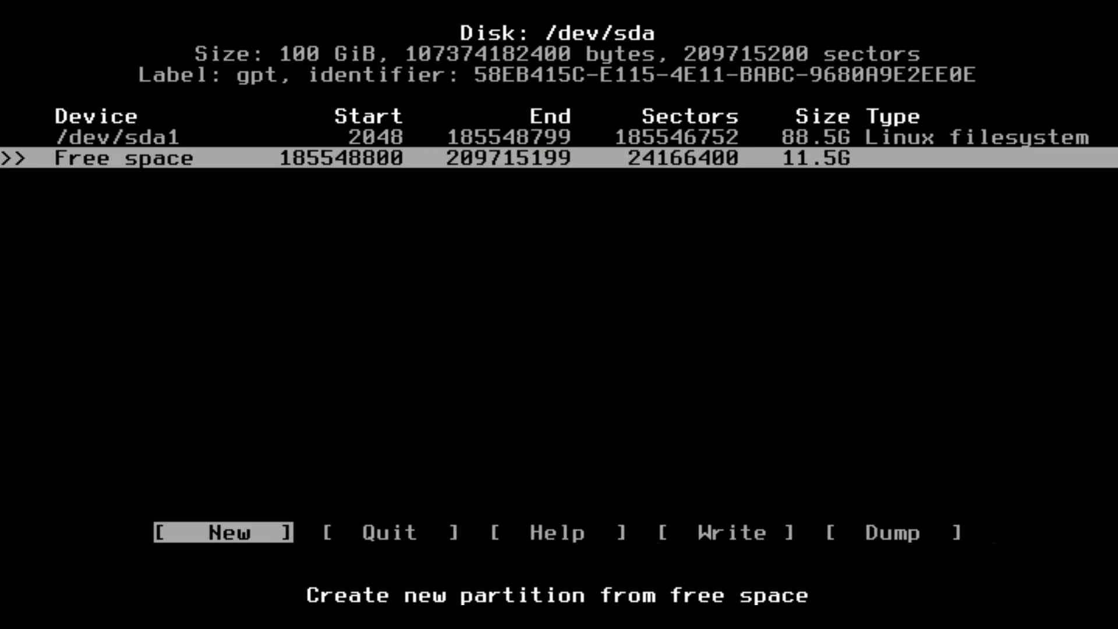
{"action": "key", "text": "Return"}
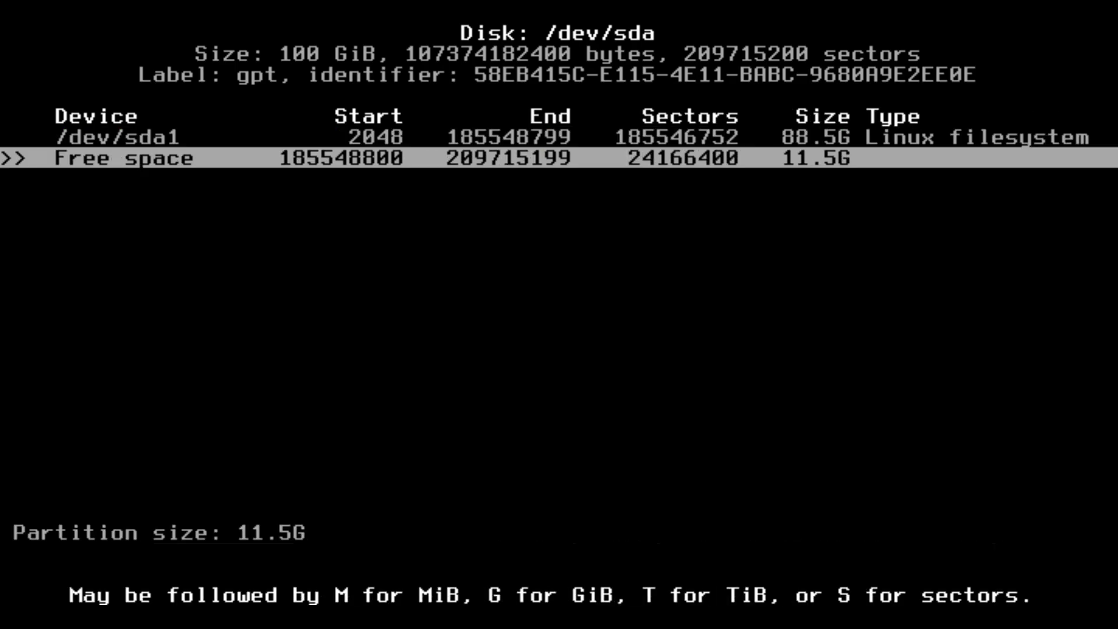
{"action": "key", "text": "Return"}
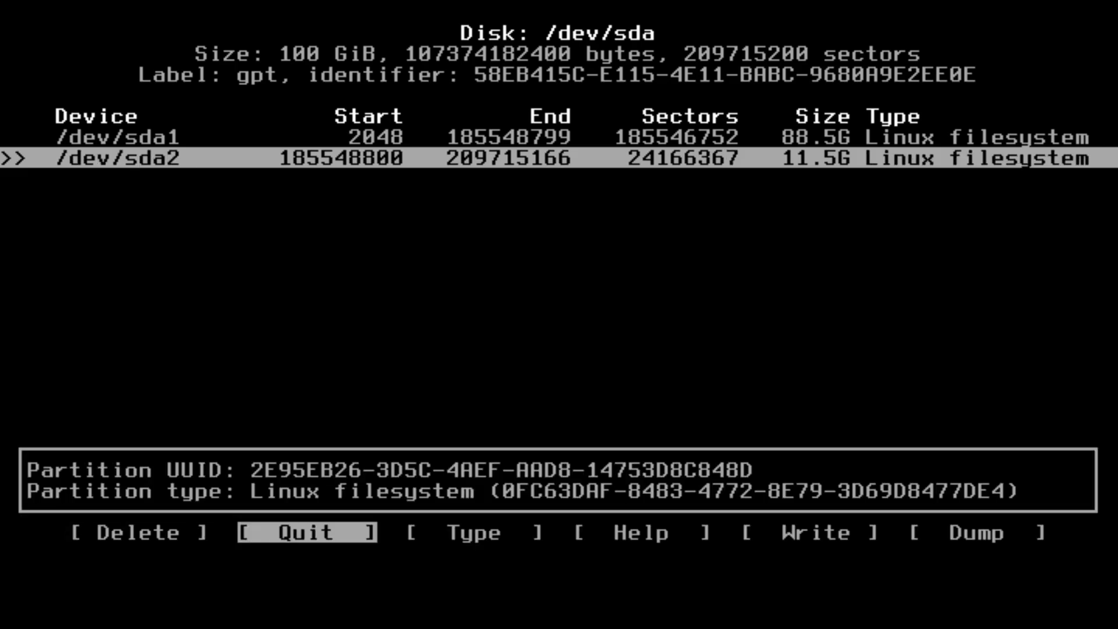
Step: Change /dev/sda2's partition type to Linux swap
{"action": "key", "text": "Right"}
{"action": "key", "text": "Return"}
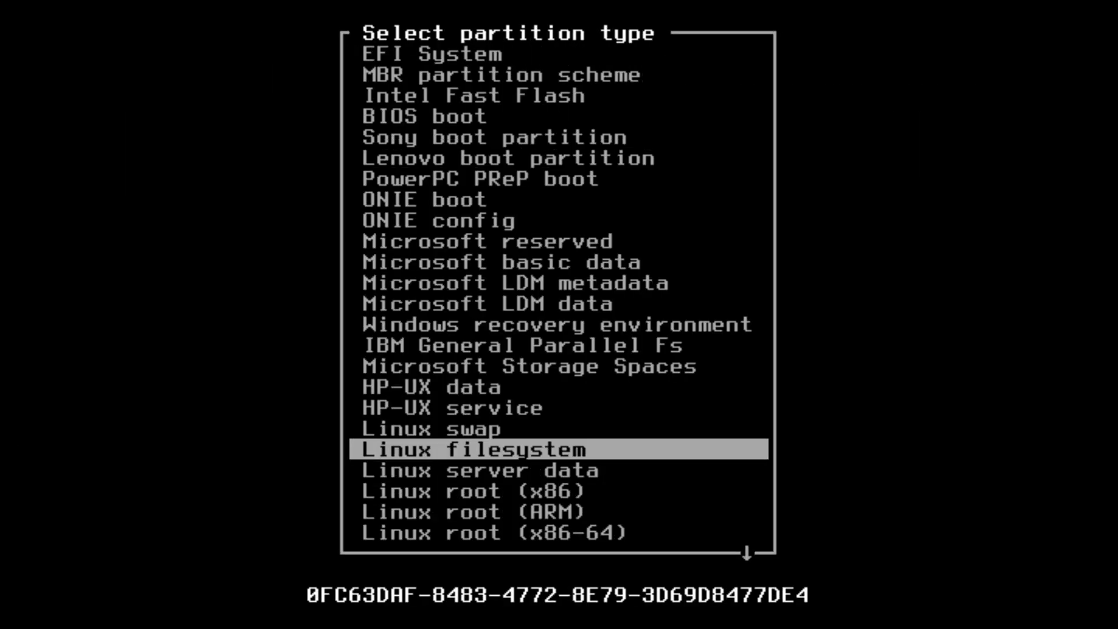
{"action": "key", "text": "Up"}
{"action": "key", "text": "Return"}
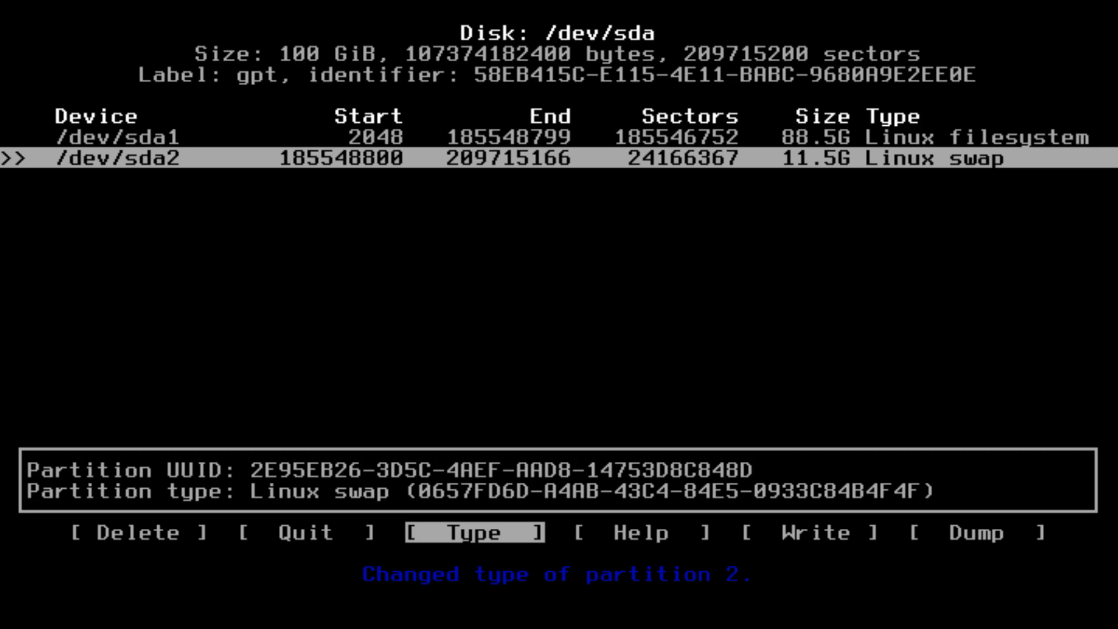
Step: Write the partition table to disk, confirming with 'yes', and quit cfdisk
{"action": "key", "text": "Right"}
{"action": "key", "text": "Right"}
{"action": "key", "text": "Right"}
{"action": "key", "text": "Left"}
{"action": "key", "text": "Return"}
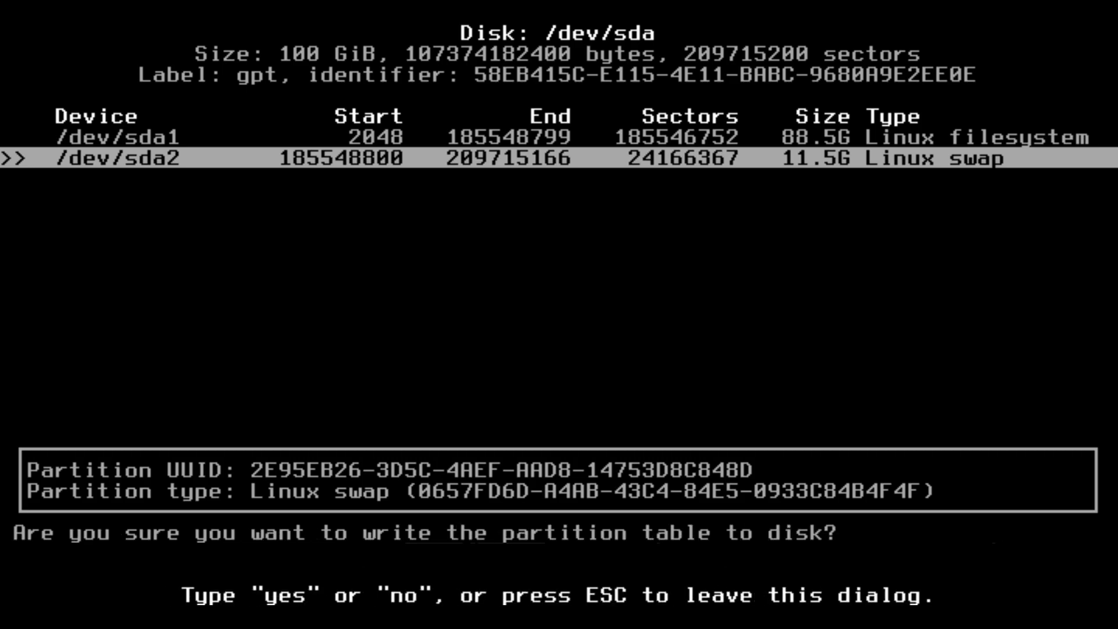
{"action": "type", "text": "yes"}
{"action": "key", "text": "Return"}
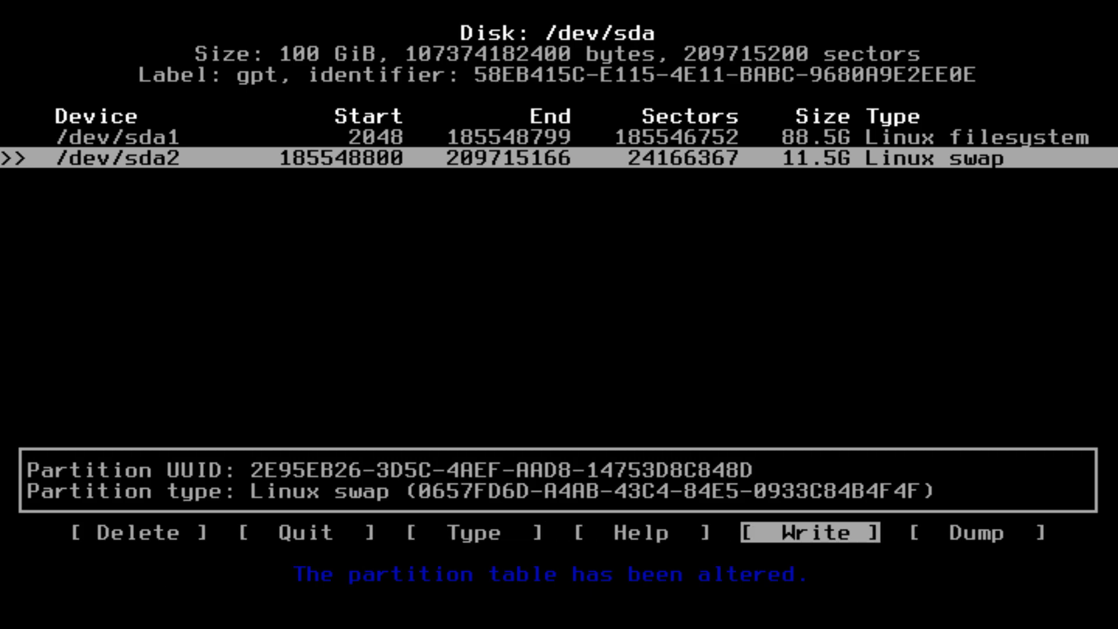
{"action": "key", "text": "Left"}
{"action": "key", "text": "Left"}
{"action": "key", "text": "Left"}
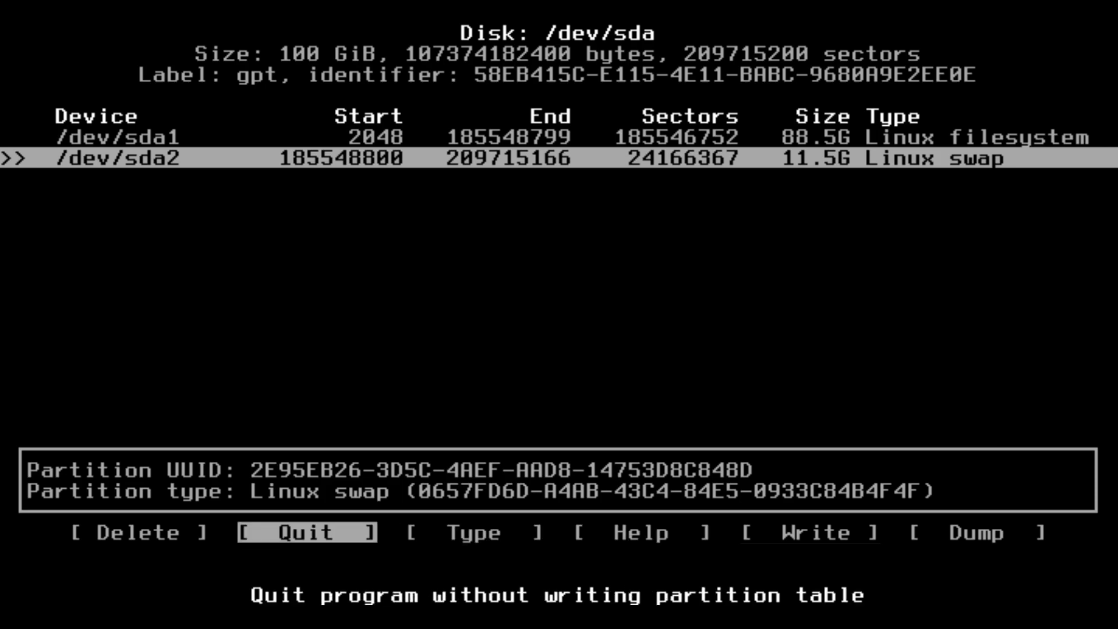
{"action": "key", "text": "Return"}
Step: Clear the console screen
{"action": "type", "text": "setup"}
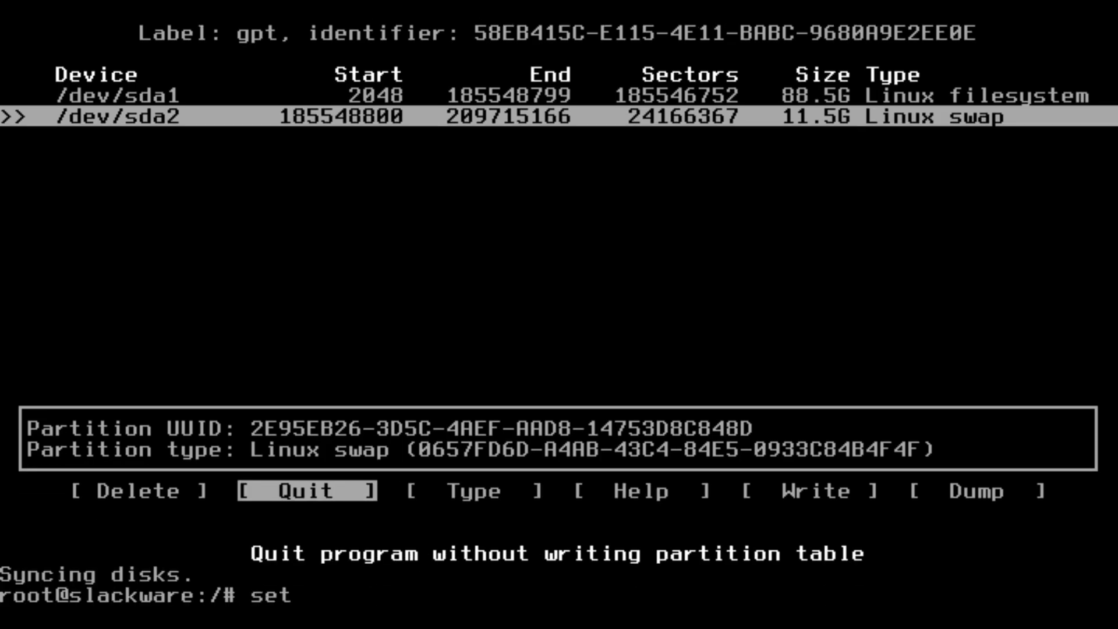
{"action": "key", "text": "BackSpace"}
{"action": "key", "text": "BackSpace"}
{"action": "key", "text": "BackSpace"}
{"action": "key", "text": "BackSpace"}
{"action": "key", "text": "BackSpace"}
{"action": "type", "text": "clear"}
{"action": "key", "text": "Return"}
{"action": "key", "text": "Return"}
{"action": "key", "text": "Return"}
{"action": "key", "text": "Return"}
{"action": "key", "text": "Return"}
{"action": "key", "text": "Return"}
{"action": "key", "text": "Return"}
{"action": "key", "text": "Return"}
{"action": "key", "text": "Return"}
{"action": "key", "text": "Return"}
{"action": "key", "text": "Return"}
{"action": "key", "text": "Return"}
Step: Run setup and quick-format /dev/sda1 as ext4 for root, accepting its fstab entry
{"action": "type", "text": "setup"}
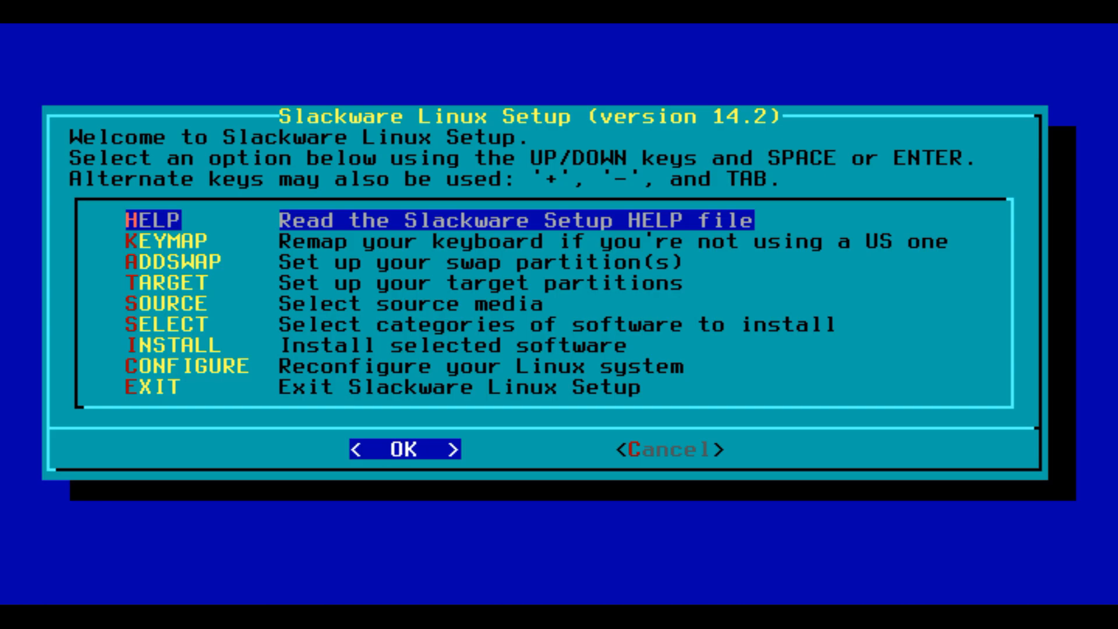
{"action": "key", "text": "Down"}
{"action": "key", "text": "Down"}
{"action": "key", "text": "Down"}
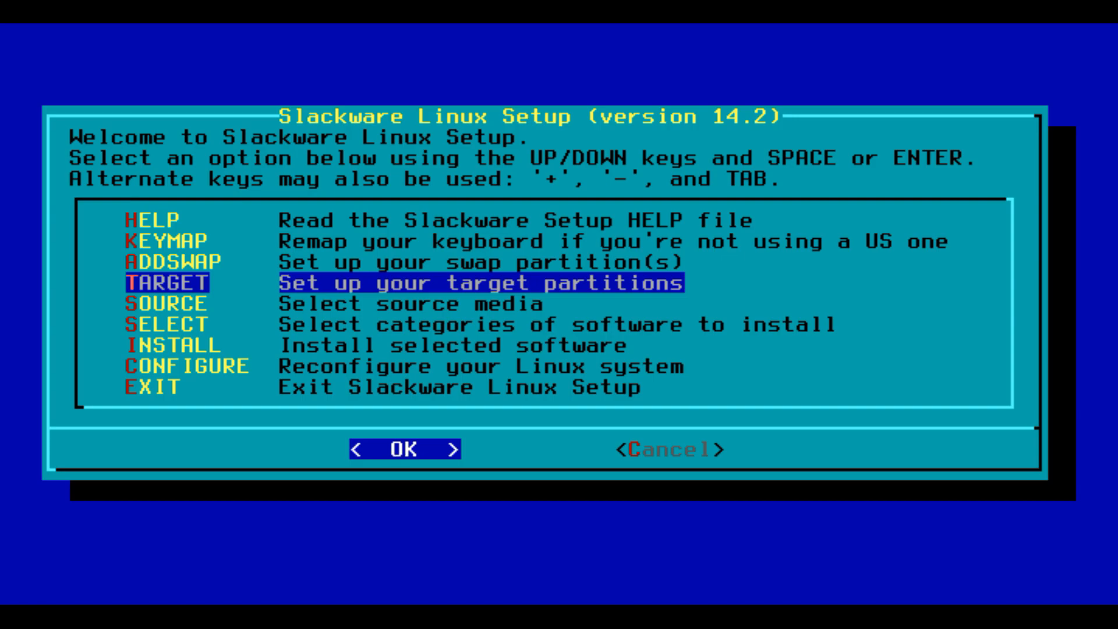
{"action": "key", "text": "Return"}
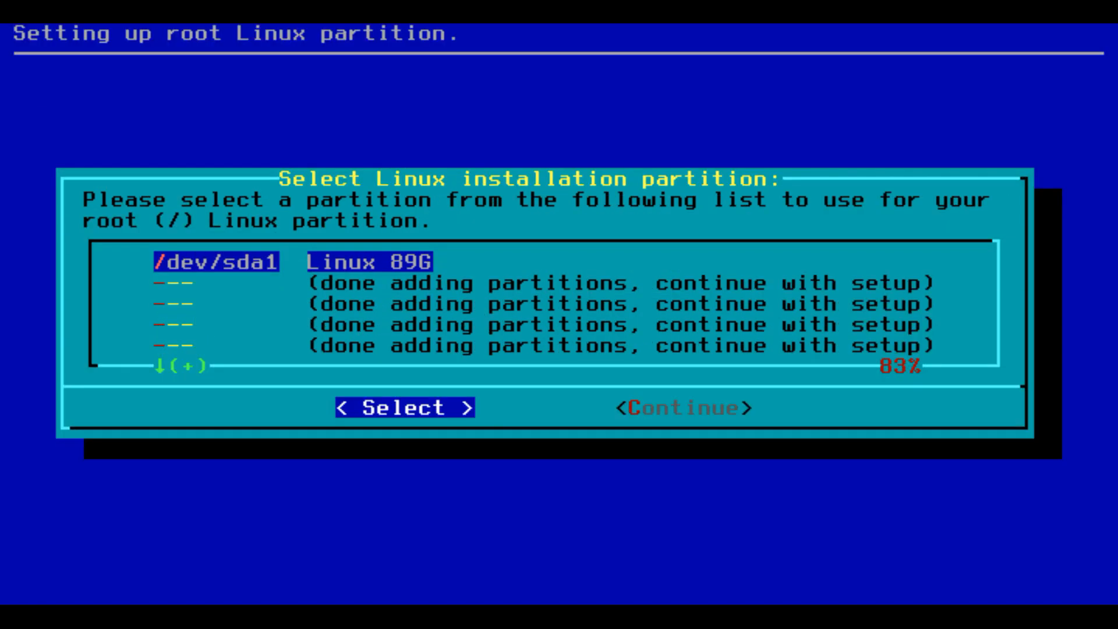
{"action": "key", "text": "Return"}
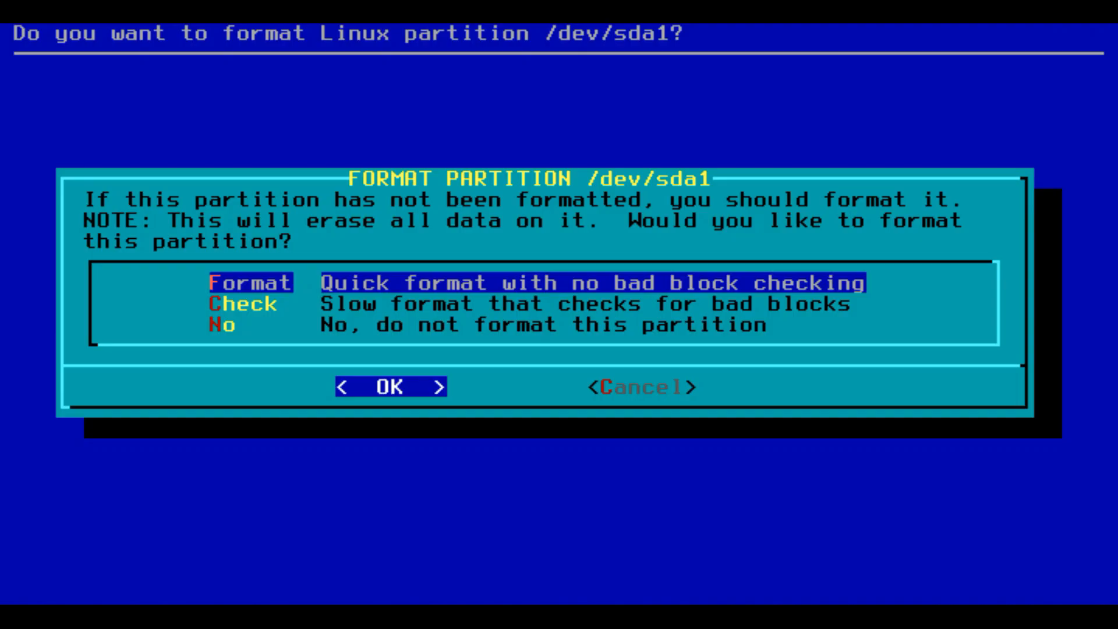
{"action": "key", "text": "Return"}
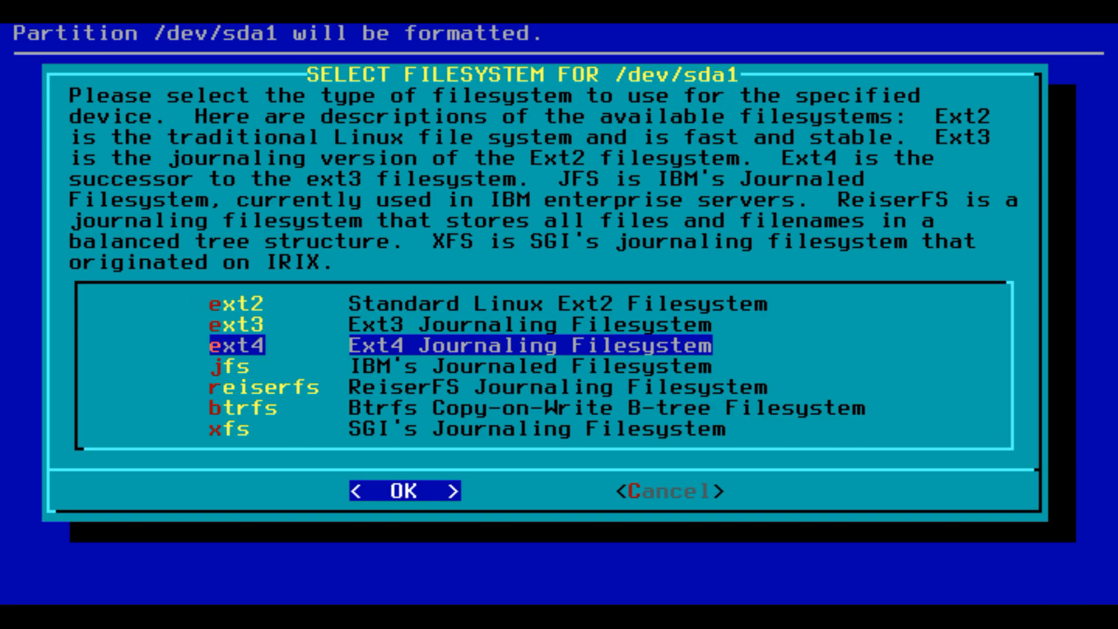
{"action": "key", "text": "Return"}
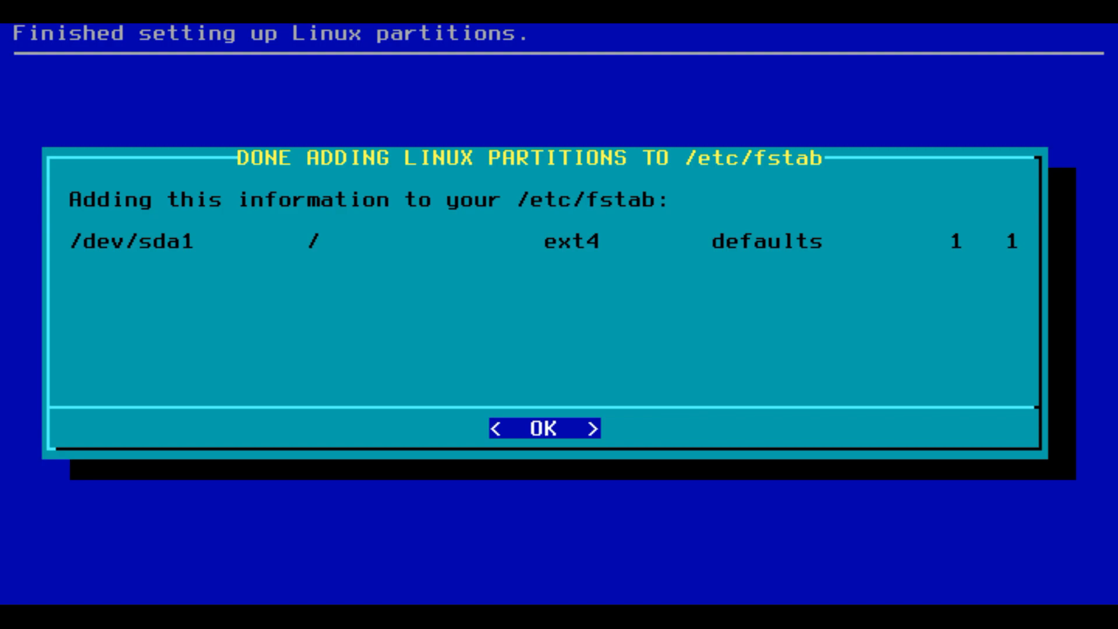
{"action": "key", "text": "Return"}
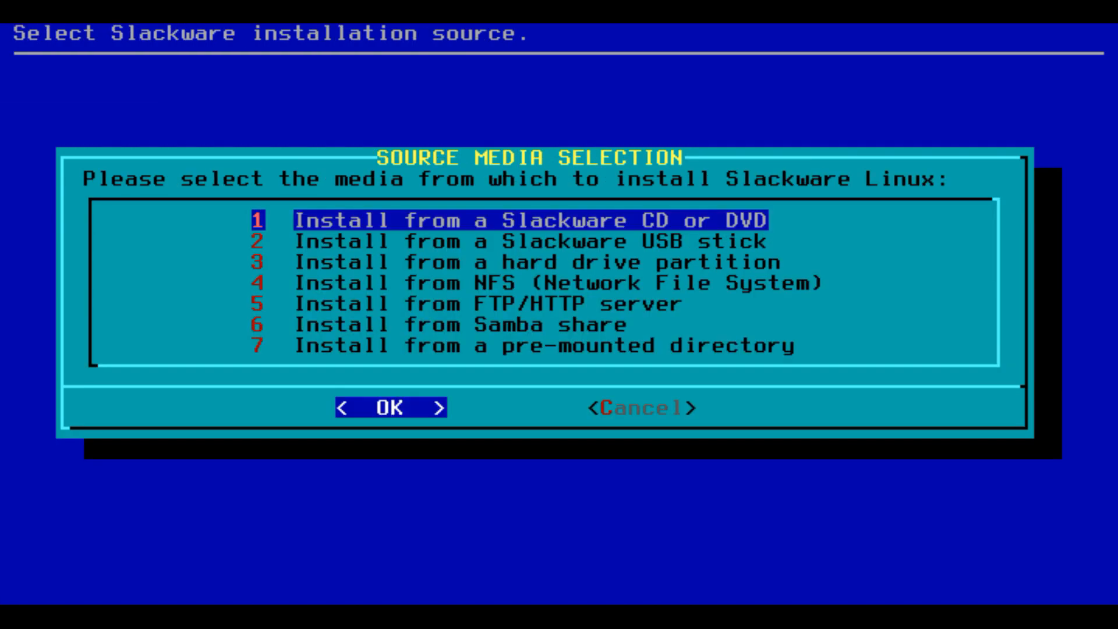
Step: Install from the Slackware CD/DVD, auto-scanning for the drive
{"action": "key", "text": "Down"}
{"action": "key", "text": "Down"}
{"action": "key", "text": "Down"}
{"action": "key", "text": "Down"}
{"action": "key", "text": "Up"}
{"action": "key", "text": "Up"}
{"action": "key", "text": "Up"}
{"action": "key", "text": "Up"}
{"action": "key", "text": "Return"}
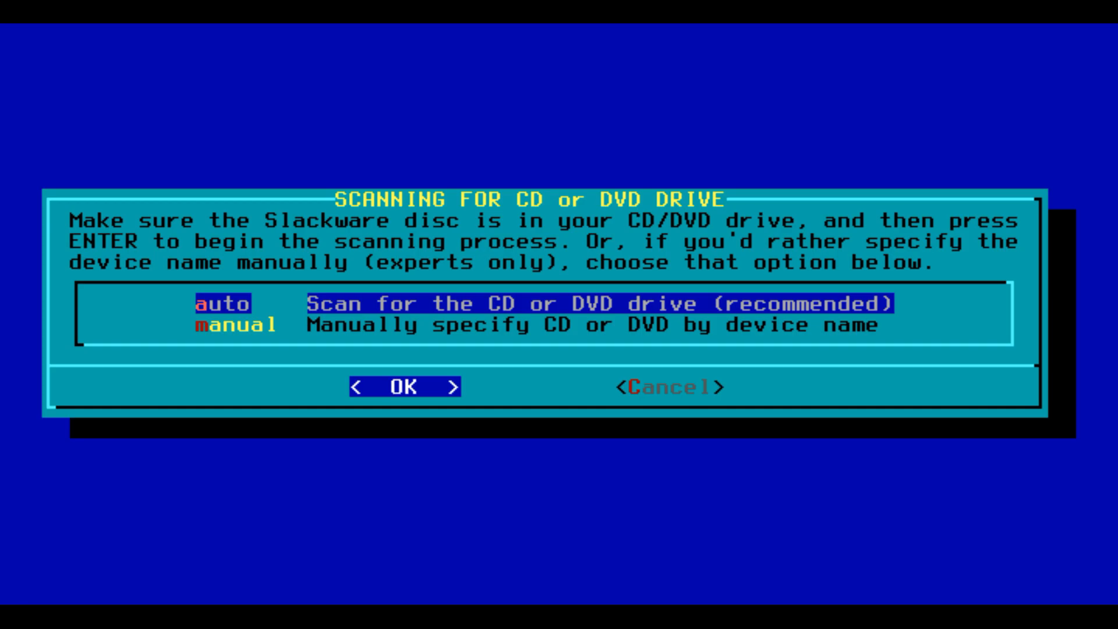
{"action": "key", "text": "Return"}
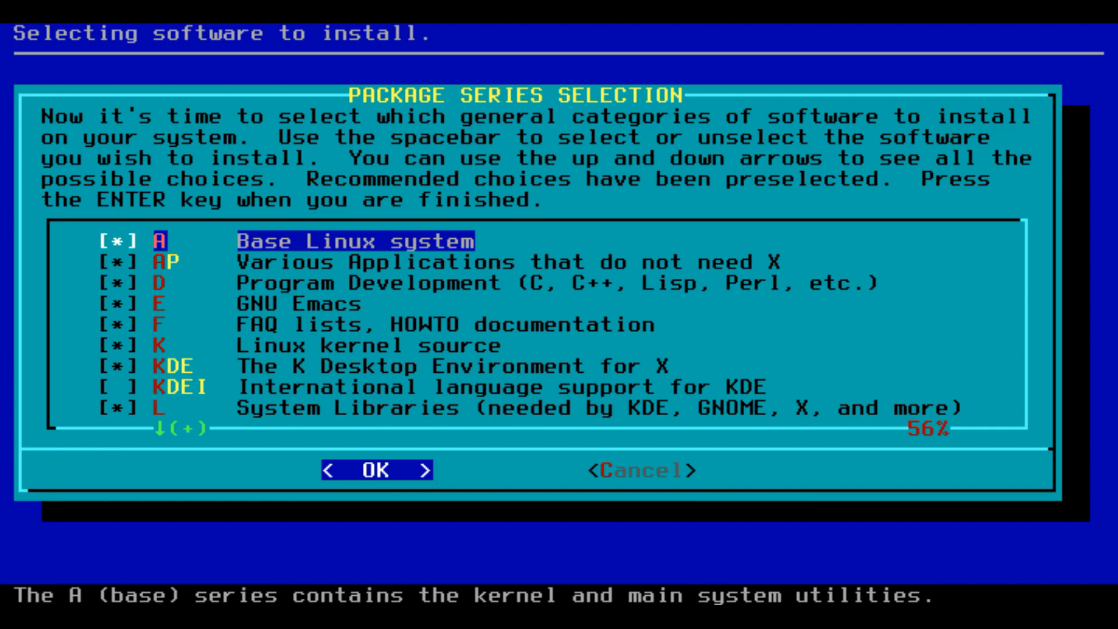
Step: Add the KDEI series to the selected package series and confirm the selection
{"action": "key", "text": "Down"}
{"action": "key", "text": "Down"}
{"action": "key", "text": "End"}
{"action": "key", "text": "Up"}
{"action": "key", "text": "Up"}
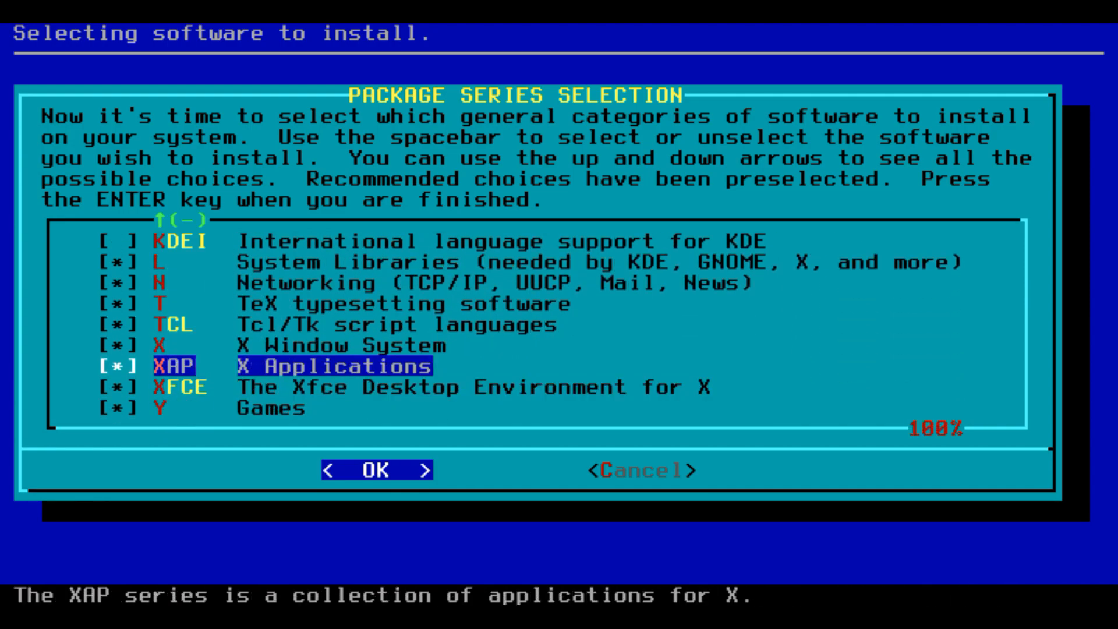
{"action": "key", "text": "Home"}
{"action": "key", "text": "Down"}
{"action": "key", "text": "Down"}
{"action": "key", "text": "Down"}
{"action": "key", "text": "Down"}
{"action": "key", "text": "Down"}
{"action": "key", "text": "Down"}
{"action": "key", "text": "Down"}
{"action": "key", "text": "space"}
{"action": "key", "text": "Down"}
{"action": "key", "text": "Down"}
{"action": "key", "text": "Down"}
{"action": "key", "text": "Down"}
{"action": "key", "text": "Down"}
{"action": "key", "text": "Down"}
{"action": "key", "text": "Down"}
{"action": "key", "text": "Down"}
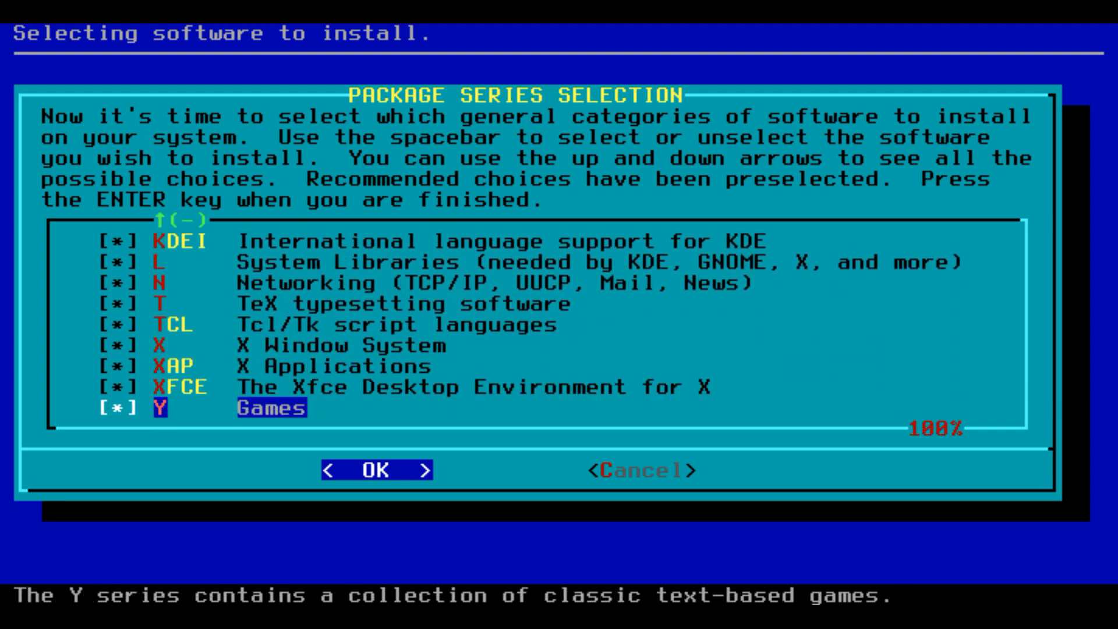
{"action": "key", "text": "Up"}
{"action": "key", "text": "Up"}
{"action": "key", "text": "Up"}
{"action": "key", "text": "Up"}
{"action": "key", "text": "Up"}
{"action": "key", "text": "Home"}
Step: Look over the prompting mode options and highlight 'full'
{"action": "key", "text": "Down"}
{"action": "key", "text": "Down"}
{"action": "key", "text": "Down"}
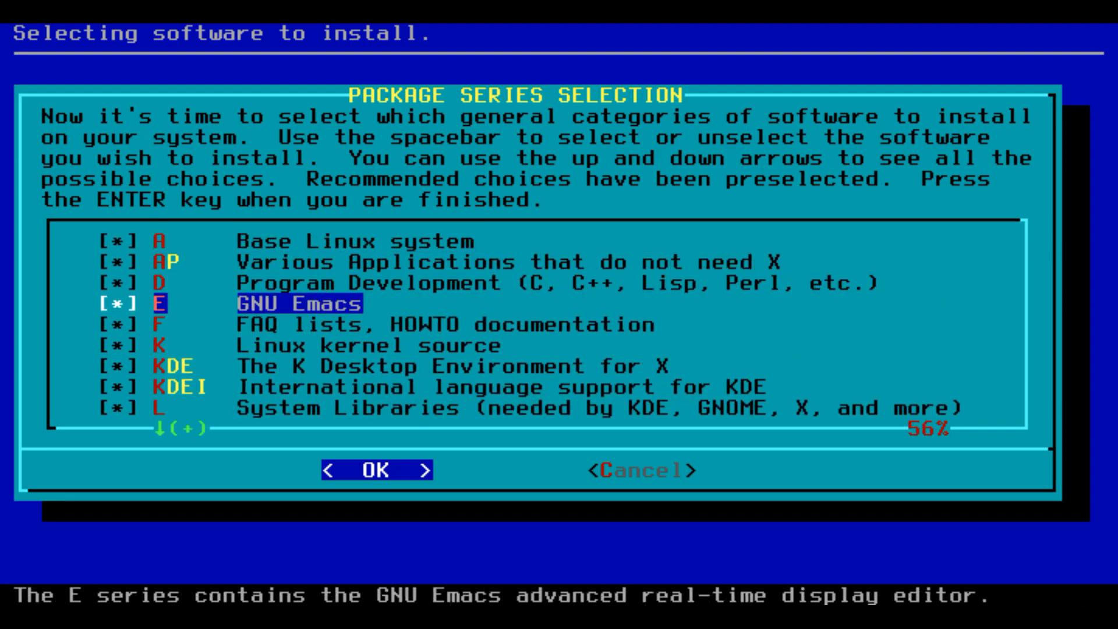
{"action": "key", "text": "Return"}
{"action": "key", "text": "Down"}
{"action": "key", "text": "Up"}
{"action": "key", "text": "Down"}
{"action": "key", "text": "Down"}
{"action": "key", "text": "Down"}
{"action": "key", "text": "Down"}
{"action": "key", "text": "Down"}
{"action": "key", "text": "Down"}
{"action": "key", "text": "Down"}
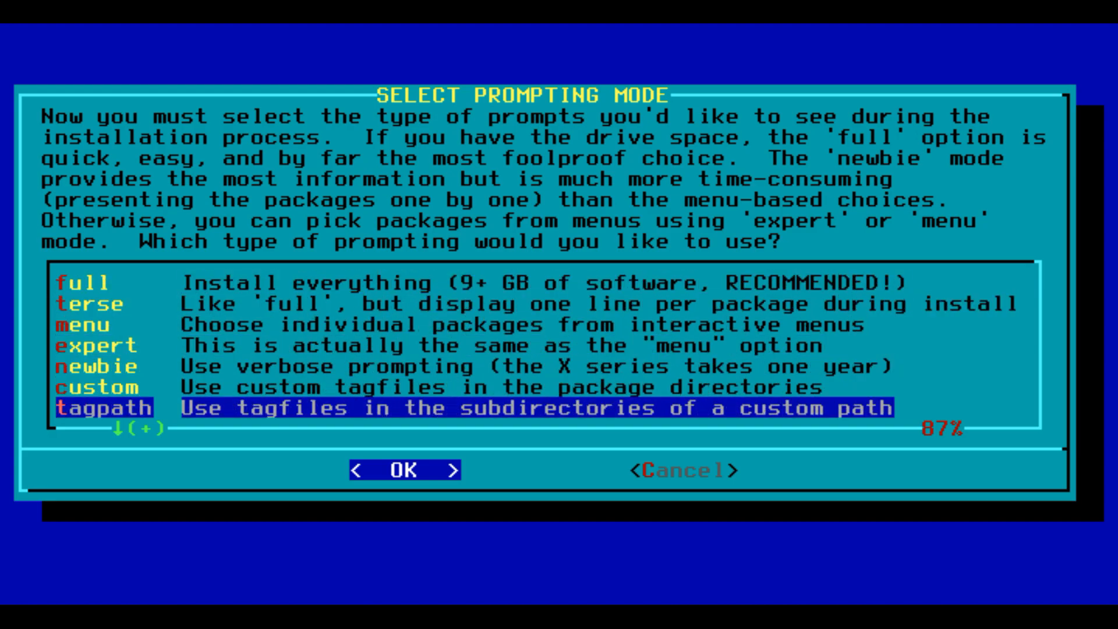
{"action": "key", "text": "Up"}
{"action": "key", "text": "Up"}
{"action": "key", "text": "Up"}
{"action": "key", "text": "Up"}
{"action": "key", "text": "Up"}
{"action": "key", "text": "Up"}
{"action": "key", "text": "Up"}
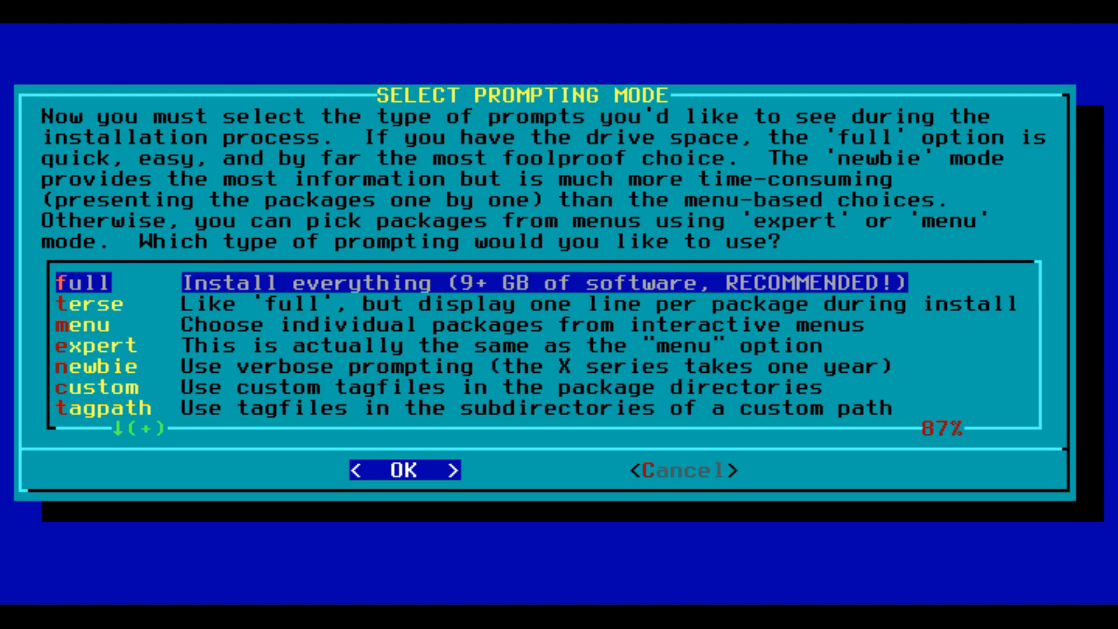
Step: Choose 'full' prompting mode and let all packages install
{"action": "key", "text": "Return"}
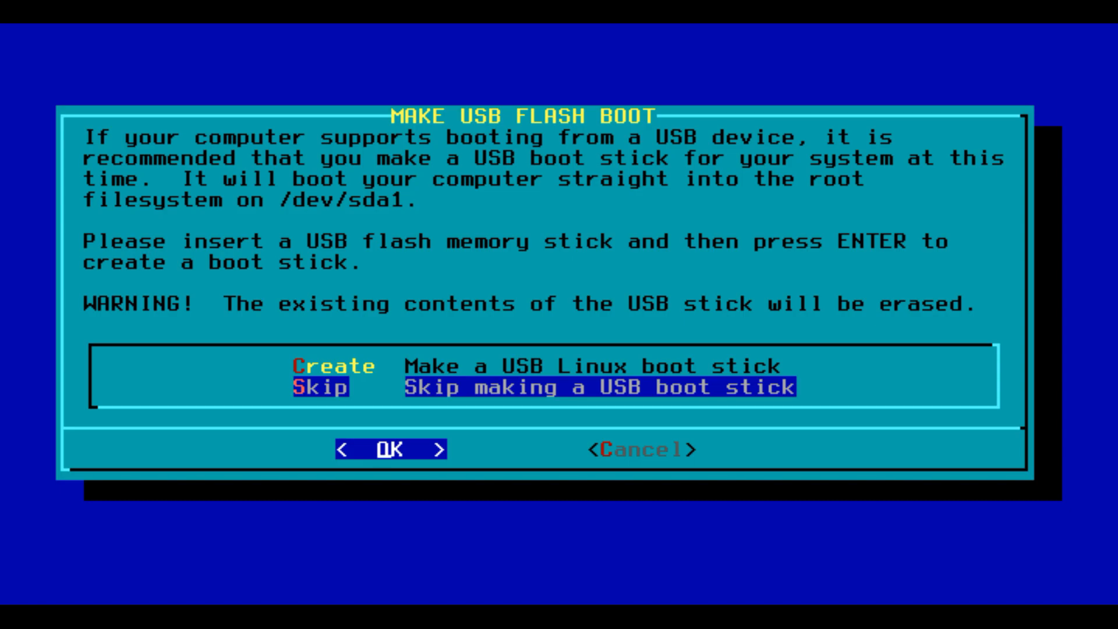
Step: Skip the USB stick; install LILO simply to the MBR with standard console and no UTF-8
{"action": "key", "text": "Return"}
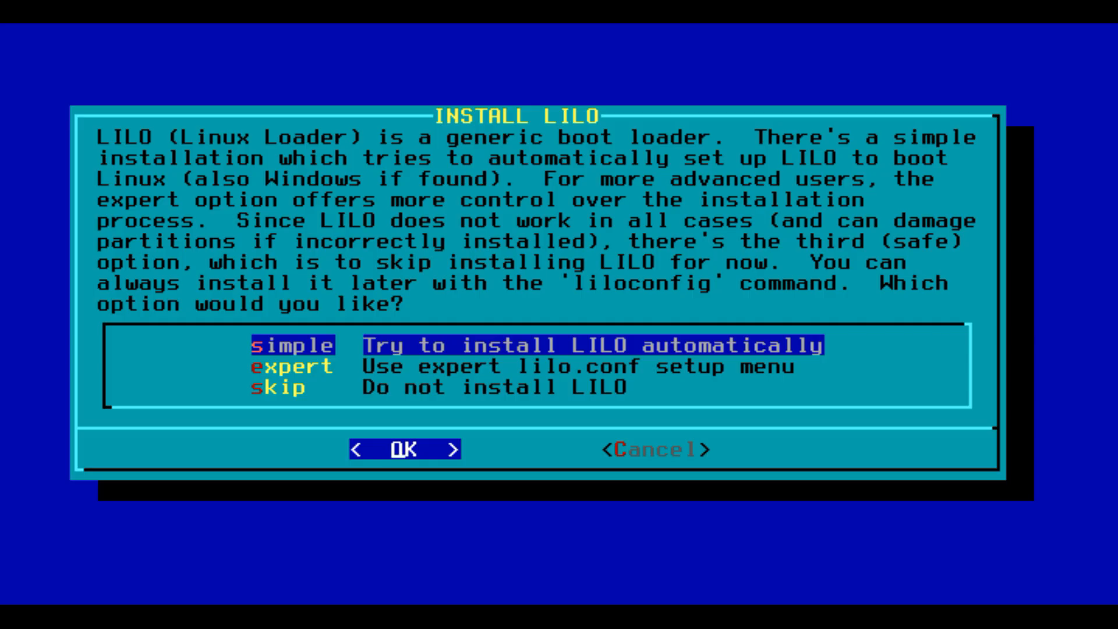
{"action": "key", "text": "Return"}
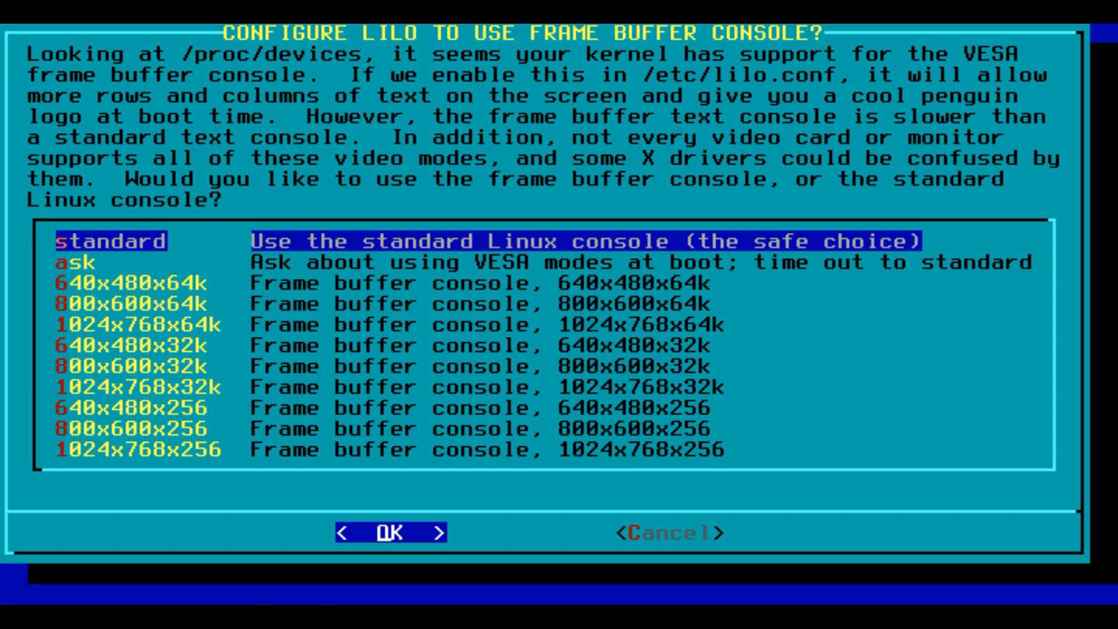
{"action": "key", "text": "Return"}
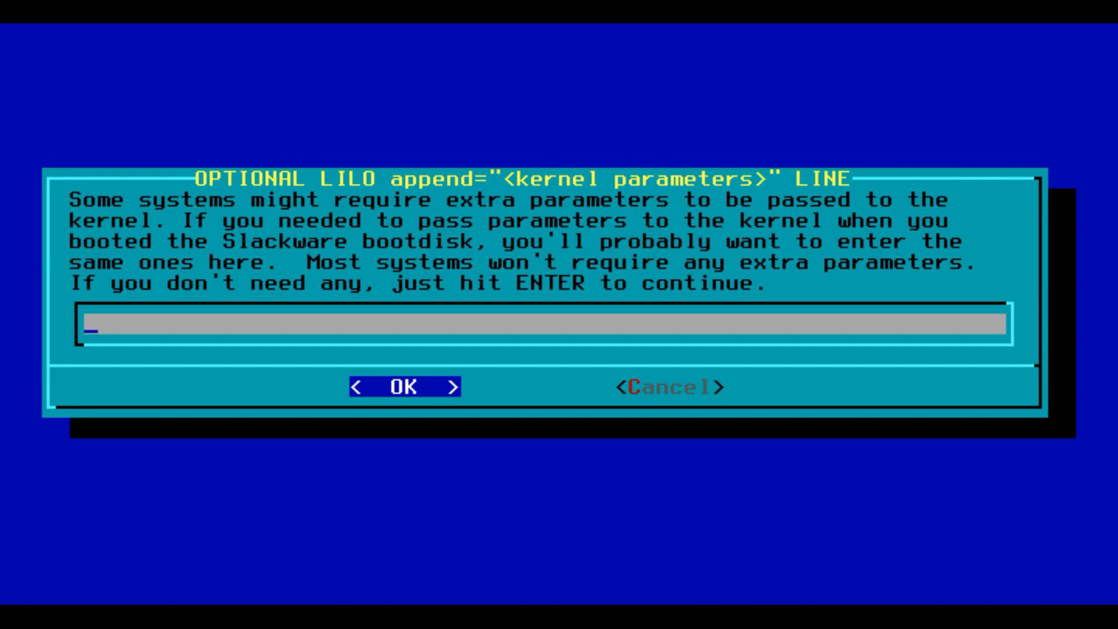
{"action": "key", "text": "Return"}
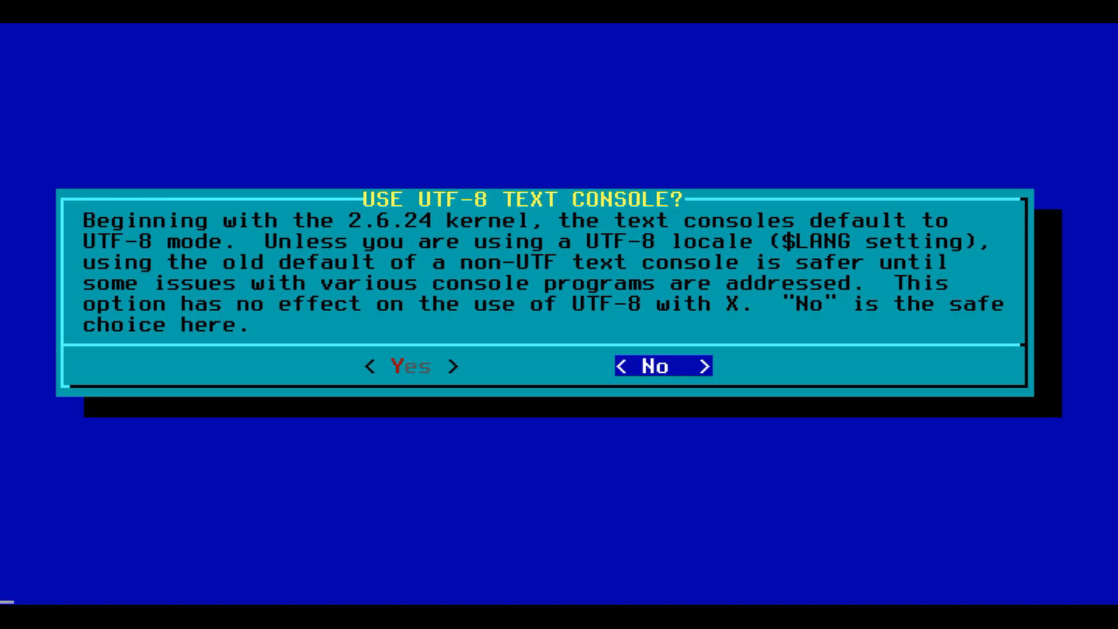
{"action": "key", "text": "Return"}
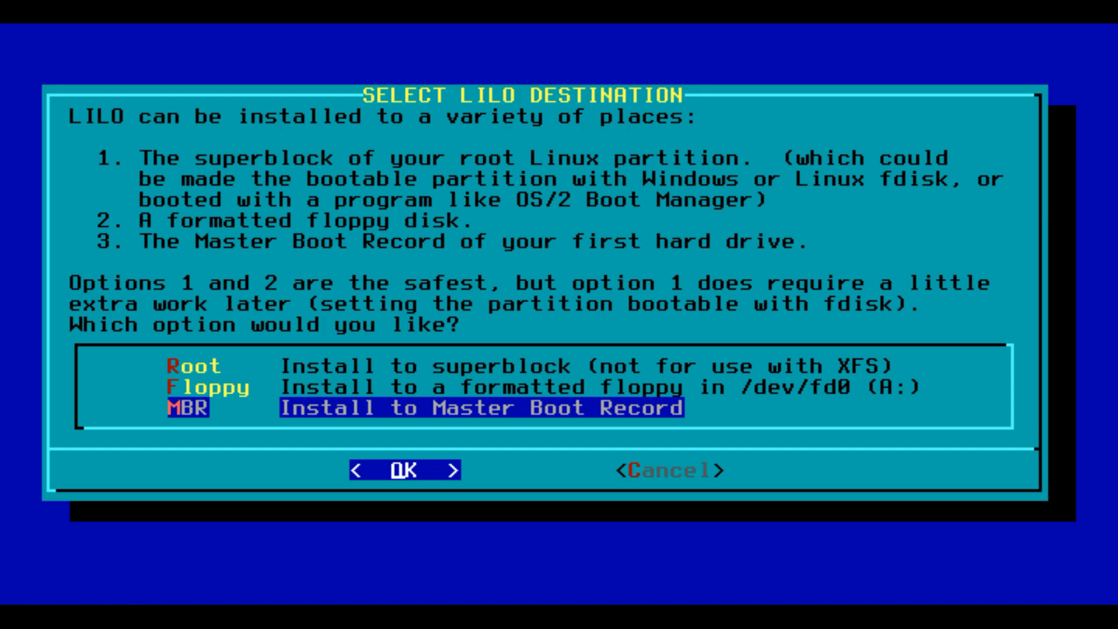
{"action": "key", "text": "Return"}
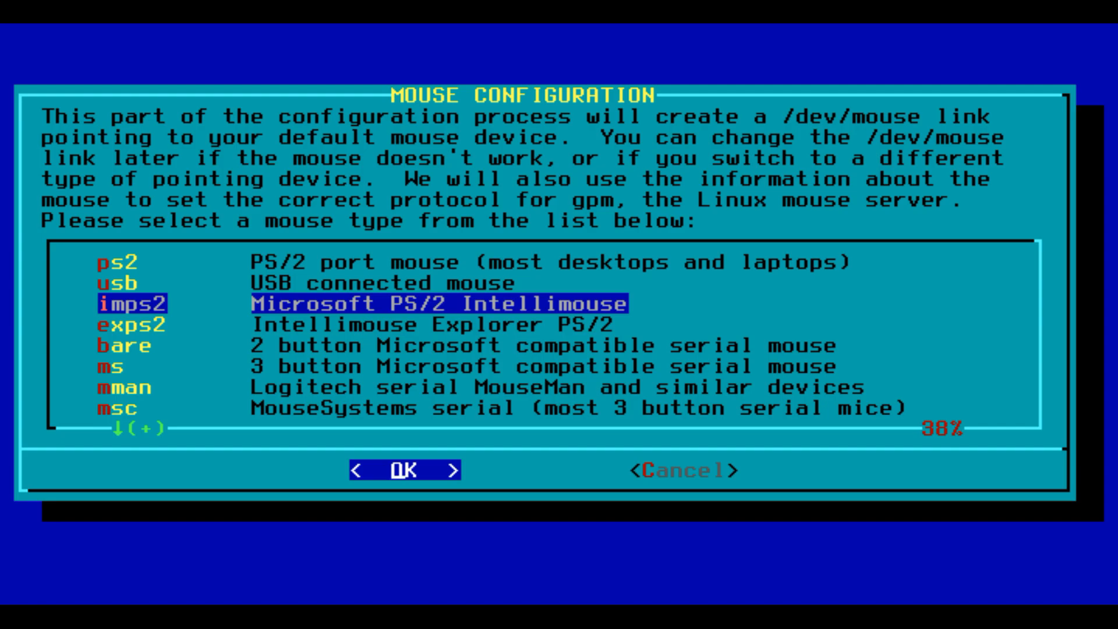
{"action": "key", "text": "Up"}
{"action": "key", "text": "Up"}
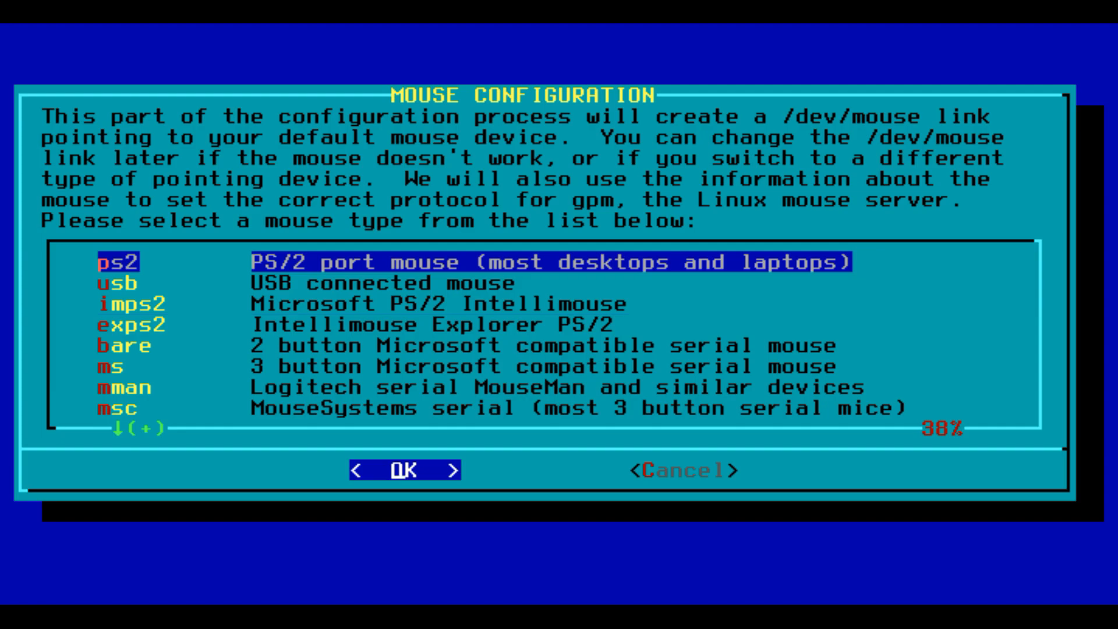
Step: Select the USB connected mouse type and confirm it
{"action": "key", "text": "Down"}
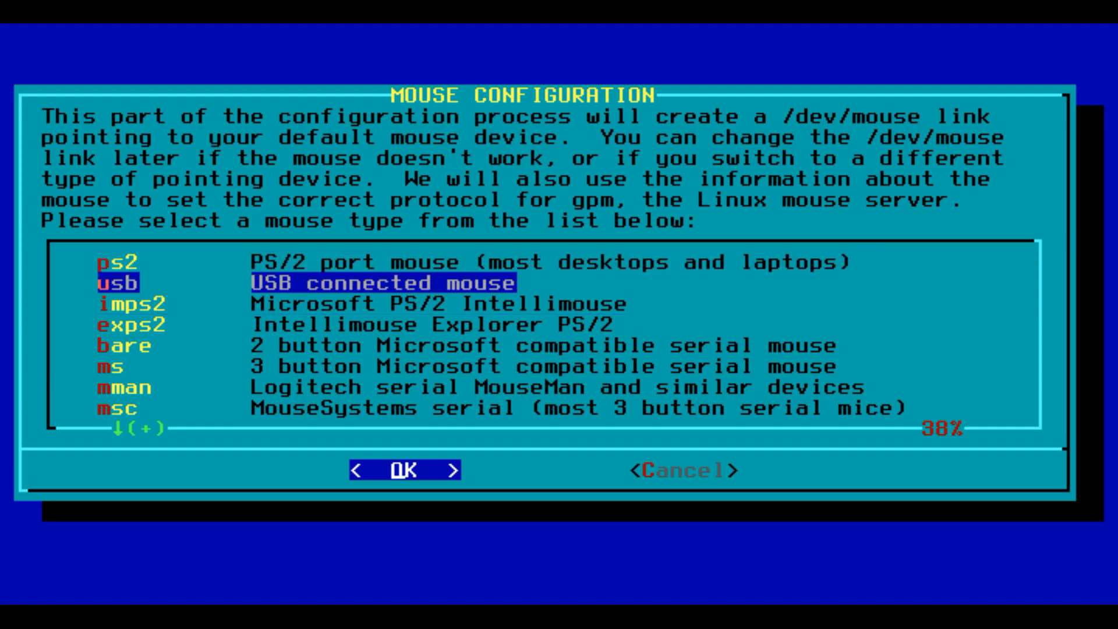
{"action": "key", "text": "Return"}
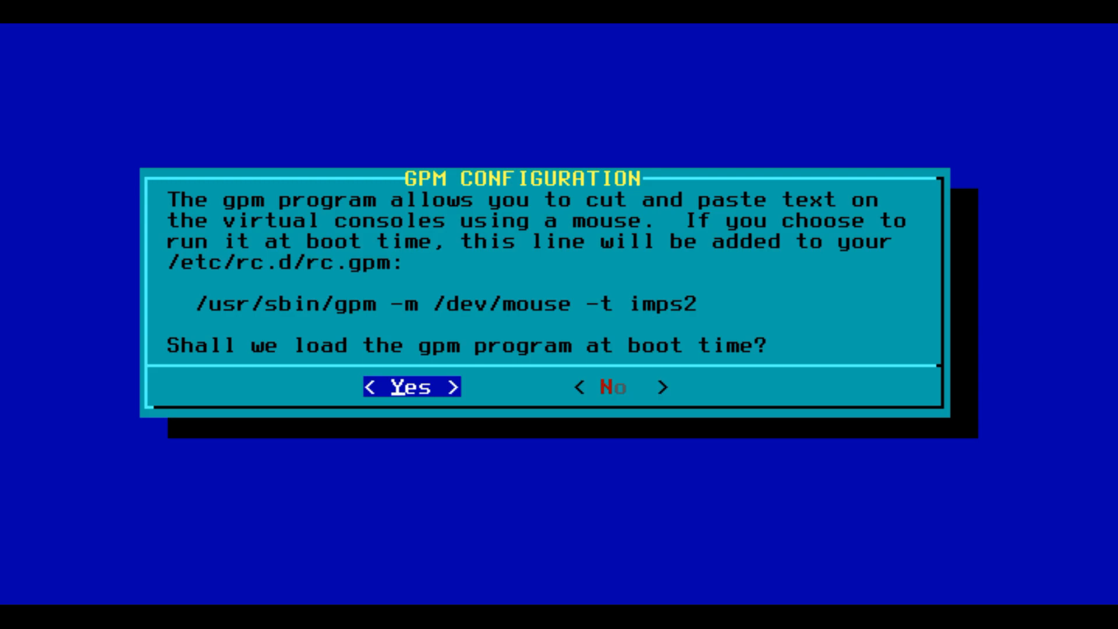
Step: Enable gpm at boot and configure networking with the hostname, domain name and DHCP
{"action": "key", "text": "Return"}
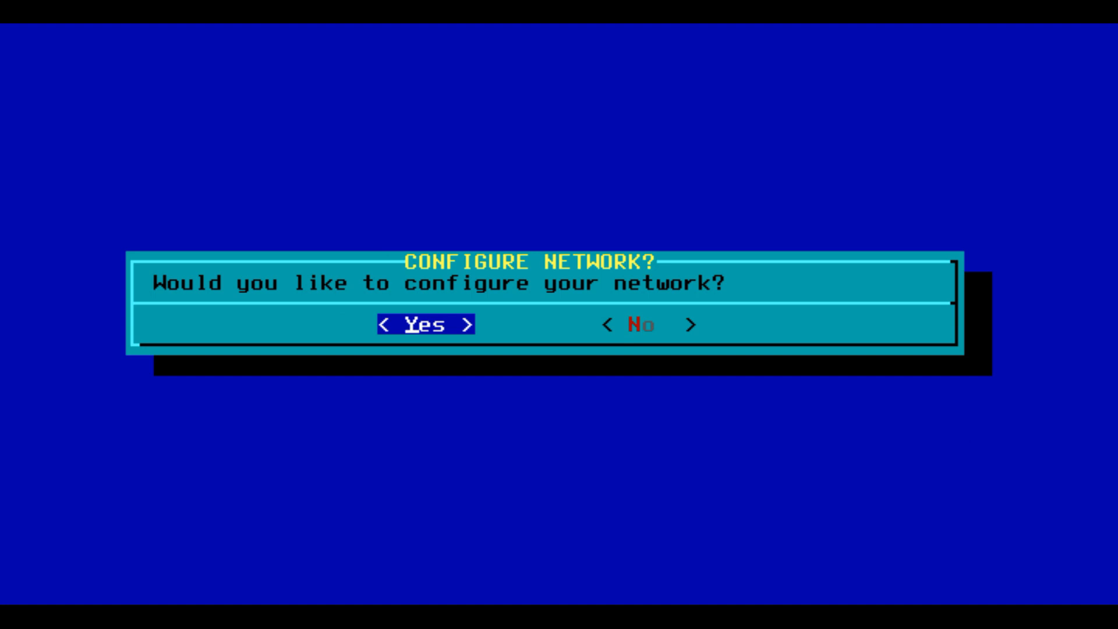
{"action": "key", "text": "Return"}
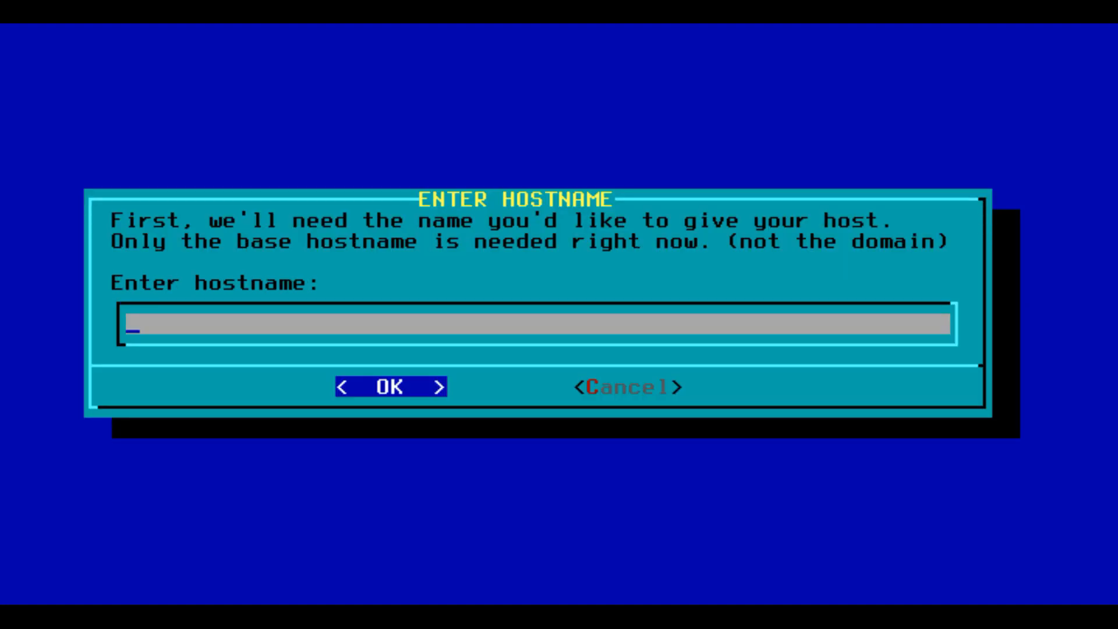
{"action": "type", "text": "walidumar"}
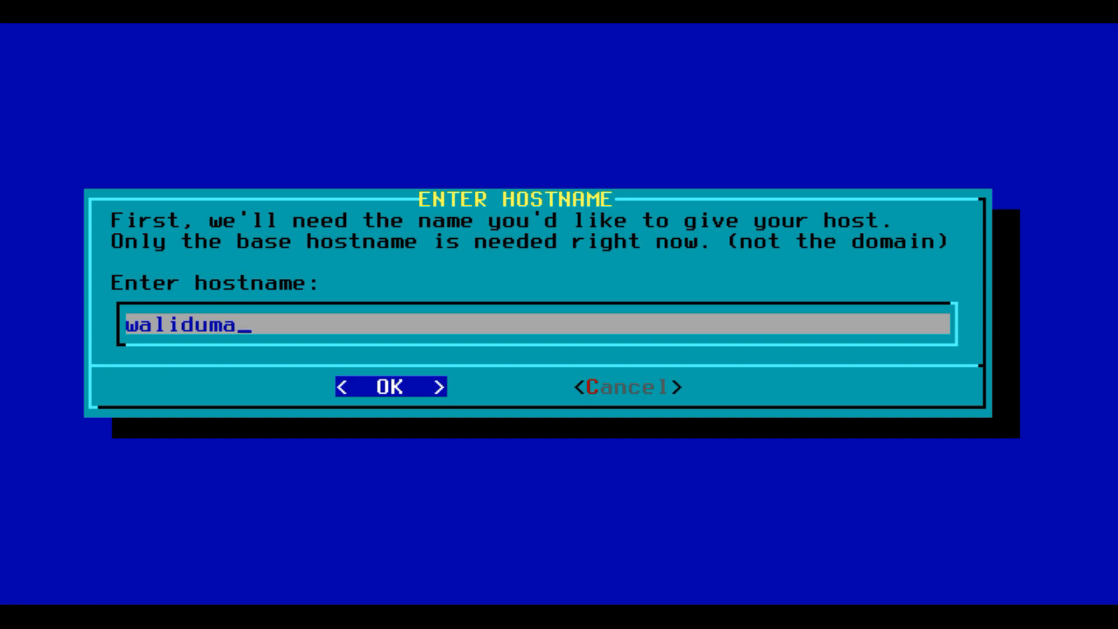
{"action": "key", "text": "Return"}
{"action": "type", "text": "walidumar.net"}
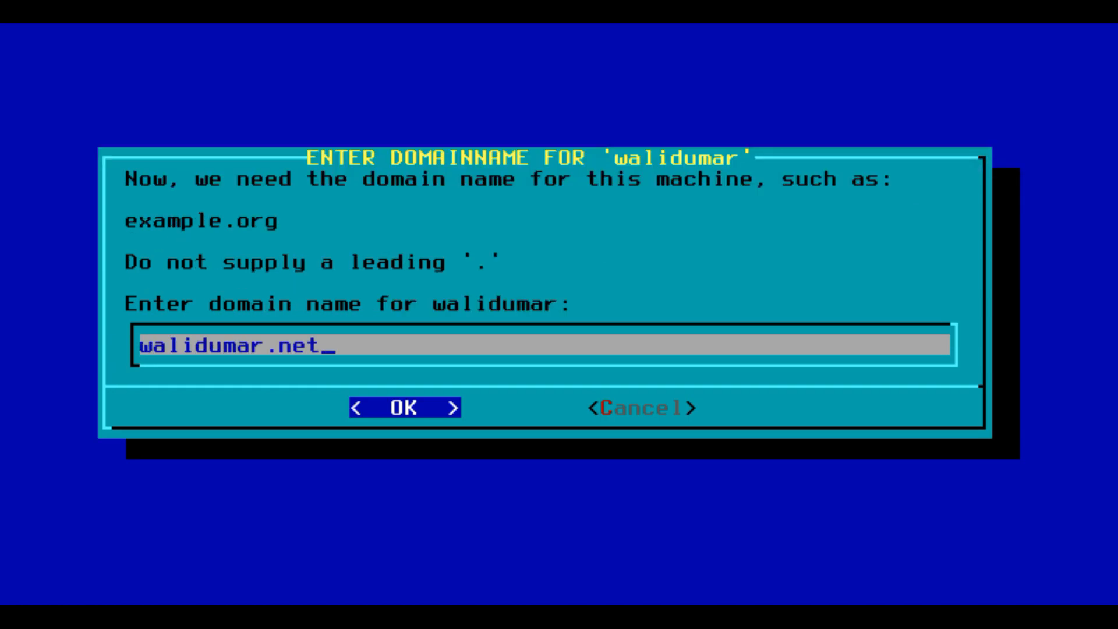
{"action": "key", "text": "Return"}
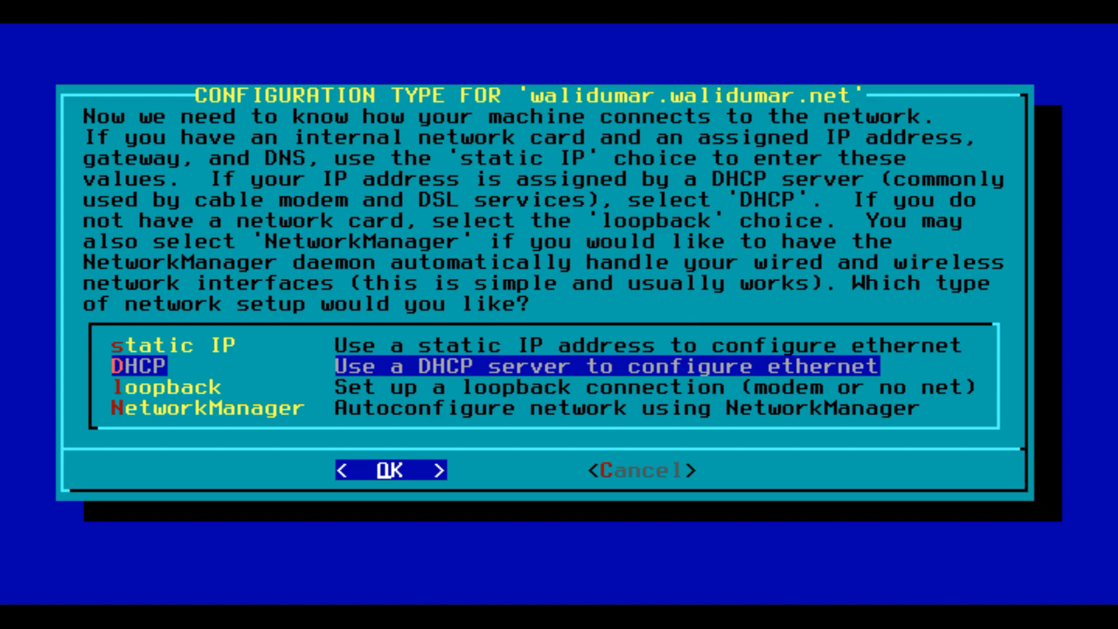
{"action": "key", "text": "Return"}
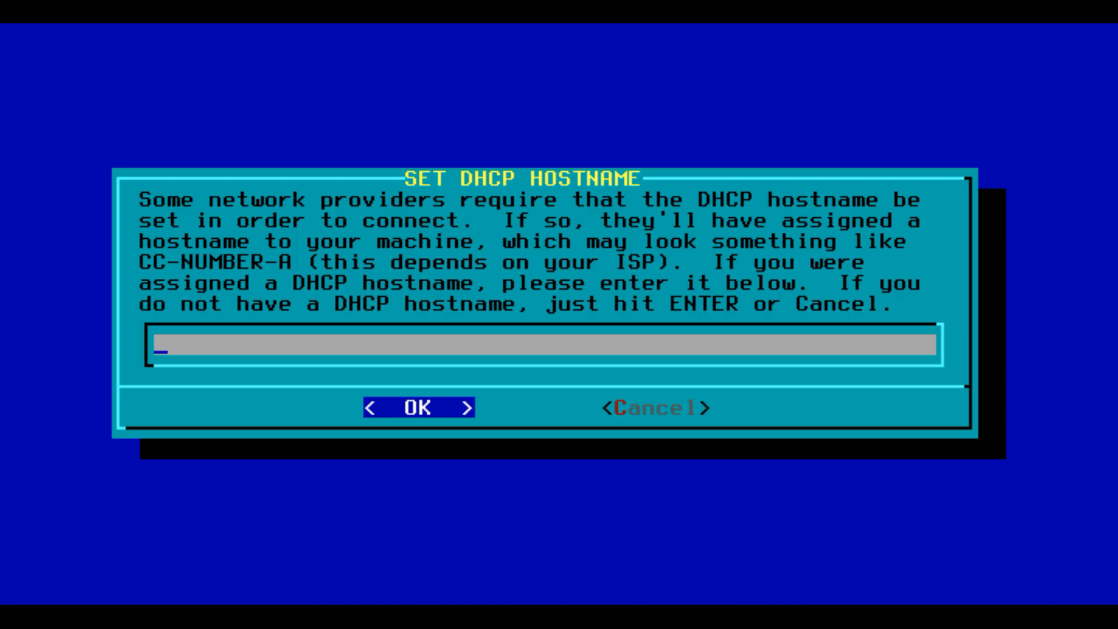
{"action": "key", "text": "Return"}
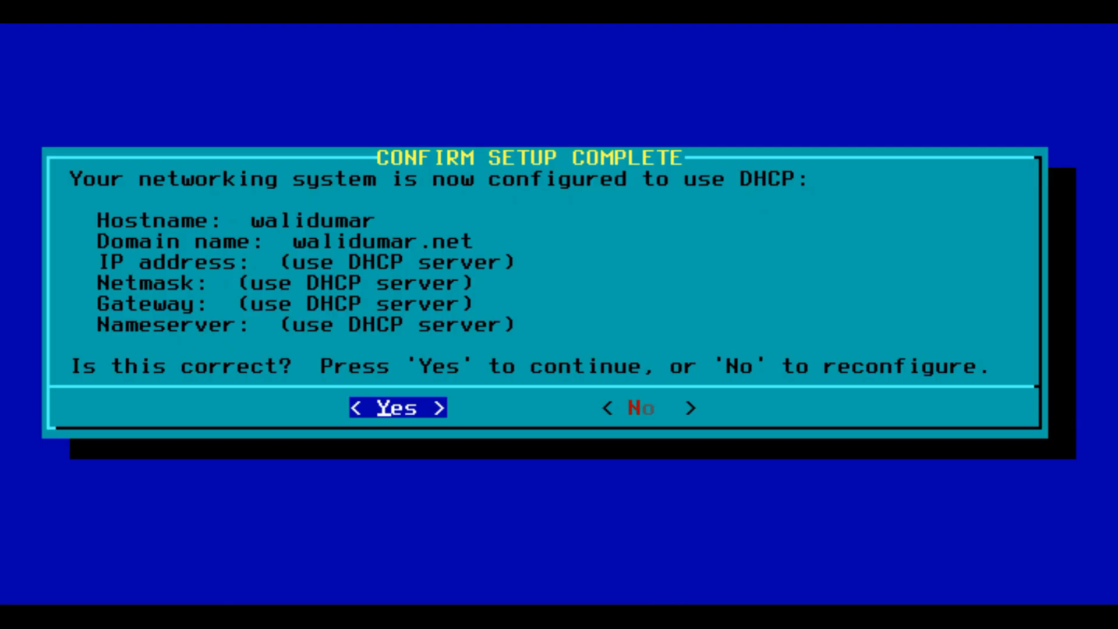
Step: Accept the network configuration summary and browse the startup services list
{"action": "key", "text": "Return"}
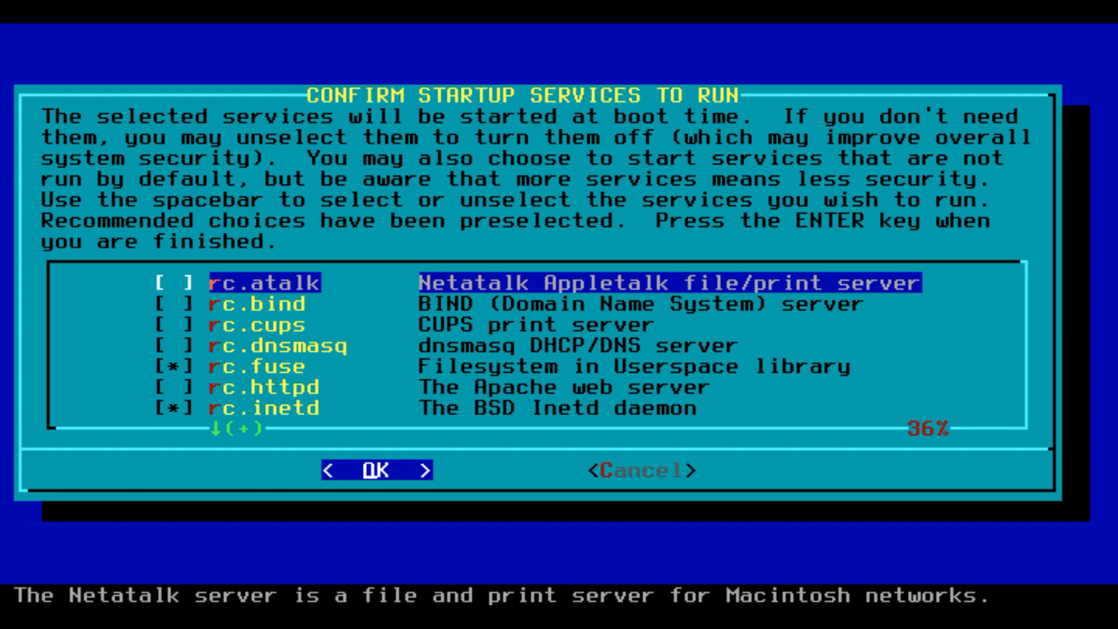
{"action": "key", "text": "Down"}
{"action": "key", "text": "Down"}
{"action": "key", "text": "Up"}
{"action": "key", "text": "Up"}
{"action": "key", "text": "Down"}
{"action": "key", "text": "Up"}
{"action": "key", "text": "Down"}
{"action": "key", "text": "Down"}
{"action": "key", "text": "Down"}
{"action": "key", "text": "Down"}
{"action": "key", "text": "Down"}
{"action": "key", "text": "Up"}
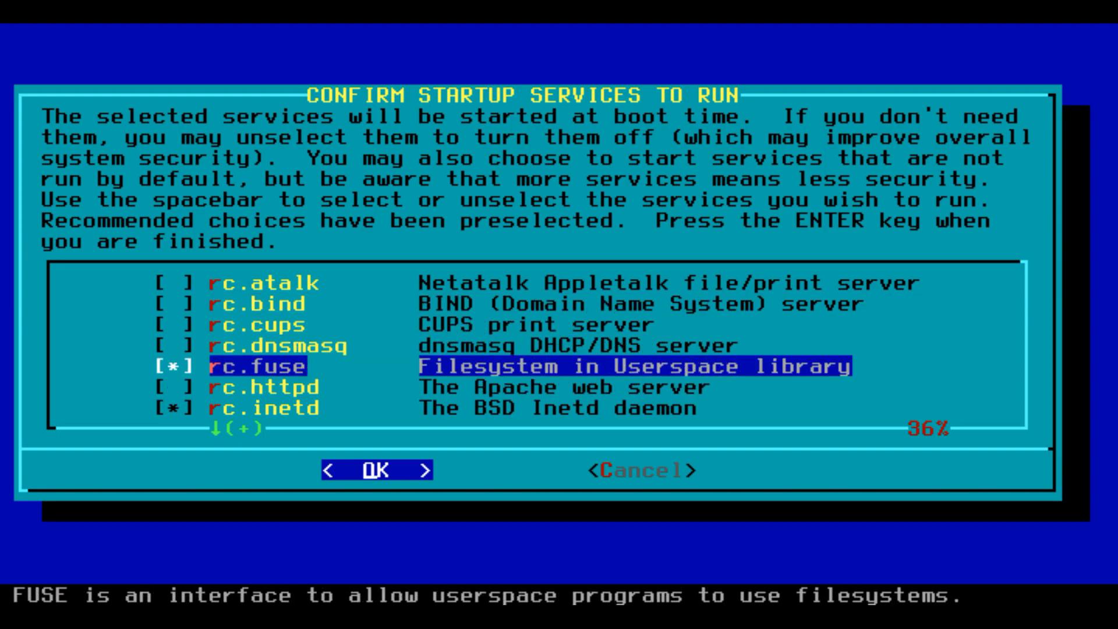
{"action": "key", "text": "Up"}
{"action": "key", "text": "Down"}
{"action": "key", "text": "Down"}
{"action": "key", "text": "Down"}
{"action": "key", "text": "Down"}
{"action": "key", "text": "Down"}
{"action": "key", "text": "Down"}
{"action": "key", "text": "Down"}
{"action": "key", "text": "Down"}
{"action": "key", "text": "Down"}
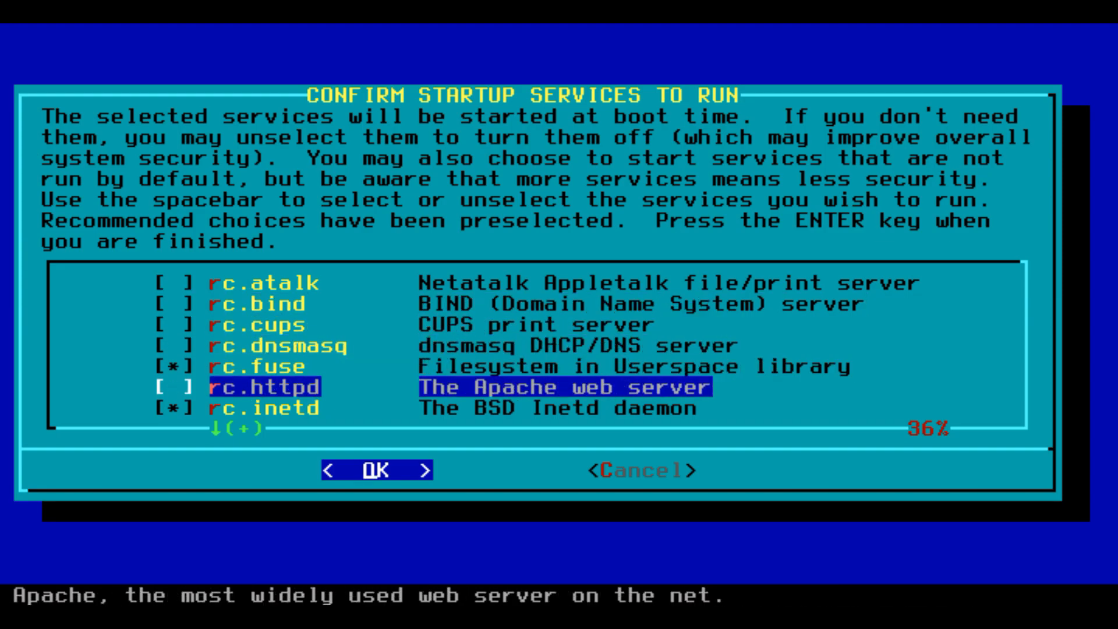
{"action": "key", "text": "Down"}
{"action": "key", "text": "Down"}
{"action": "key", "text": "Down"}
{"action": "key", "text": "Down"}
{"action": "key", "text": "Down"}
{"action": "key", "text": "Down"}
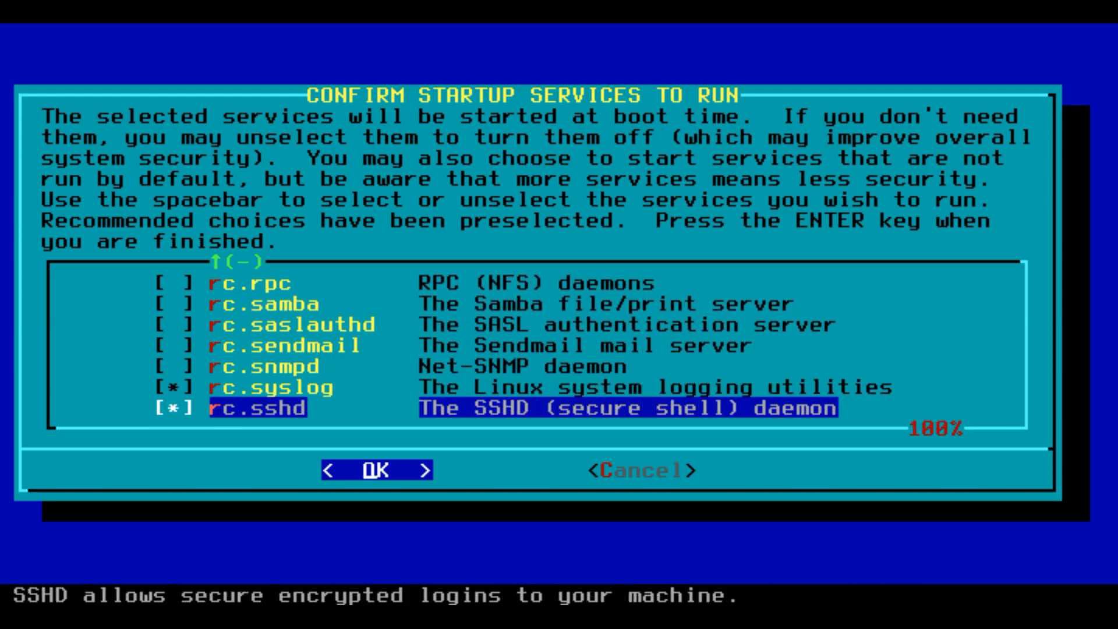
Step: Keep the preselected services (sshd, syslog, fuse, inetd, messagebus) and confirm them
{"action": "key", "text": "Up"}
{"action": "key", "text": "Up"}
{"action": "key", "text": "Down"}
{"action": "key", "text": "Down"}
{"action": "key", "text": "Up"}
{"action": "key", "text": "Up"}
{"action": "key", "text": "Down"}
{"action": "key", "text": "Down"}
{"action": "key", "text": "Up"}
{"action": "key", "text": "Up"}
{"action": "key", "text": "Up"}
{"action": "key", "text": "Up"}
{"action": "key", "text": "Up"}
{"action": "key", "text": "Up"}
{"action": "key", "text": "Up"}
{"action": "key", "text": "Up"}
{"action": "key", "text": "Up"}
{"action": "key", "text": "Up"}
{"action": "key", "text": "Up"}
{"action": "key", "text": "Up"}
{"action": "key", "text": "Up"}
{"action": "key", "text": "Up"}
{"action": "key", "text": "Up"}
{"action": "key", "text": "Up"}
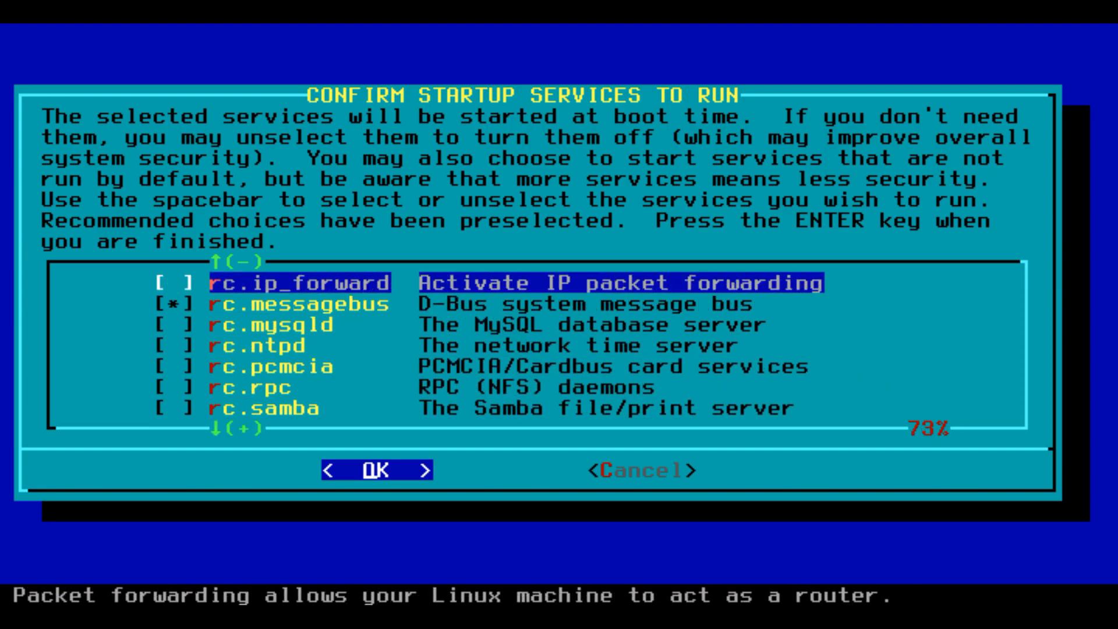
{"action": "key", "text": "Down"}
{"action": "key", "text": "Down"}
{"action": "key", "text": "Down"}
{"action": "key", "text": "Down"}
{"action": "key", "text": "Down"}
{"action": "key", "text": "Down"}
{"action": "key", "text": "Down"}
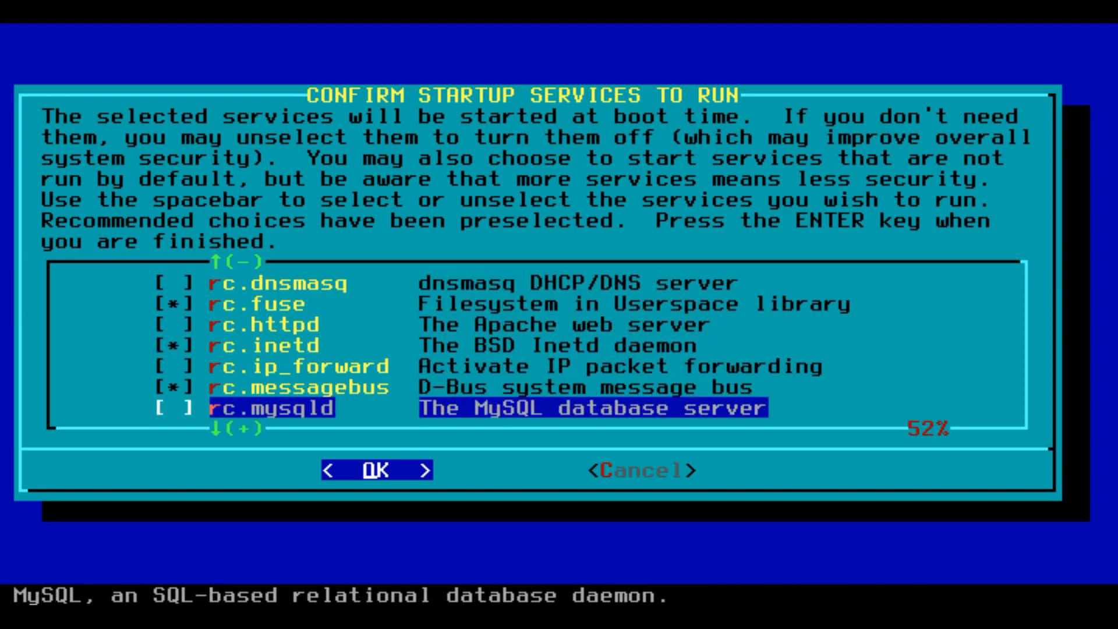
{"action": "key", "text": "Up"}
{"action": "key", "text": "Right"}
{"action": "key", "text": "Left"}
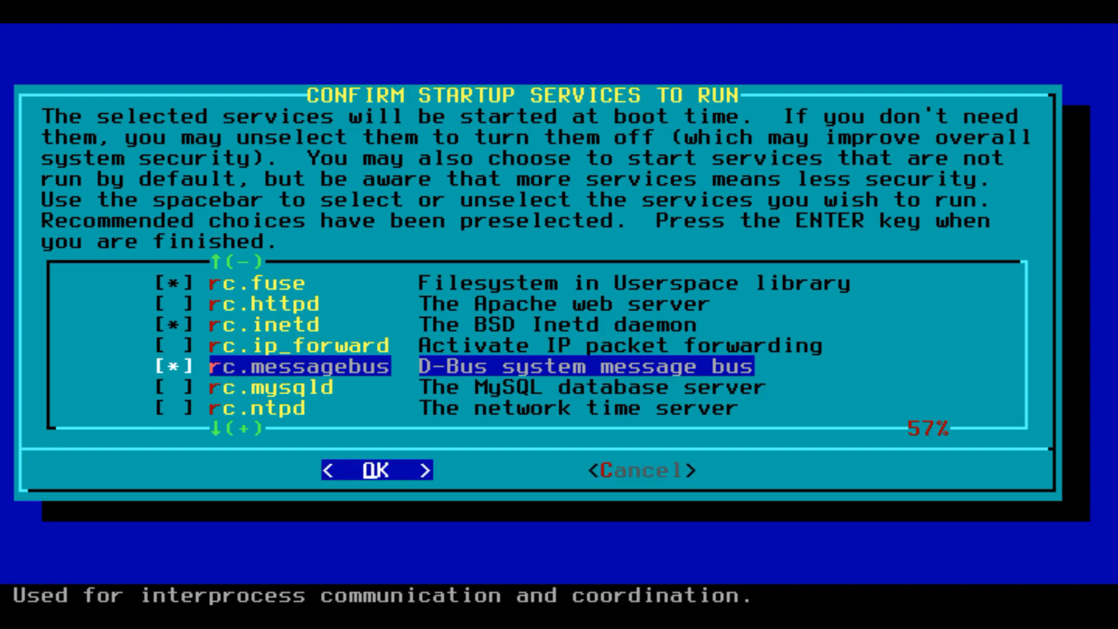
{"action": "key", "text": "Return"}
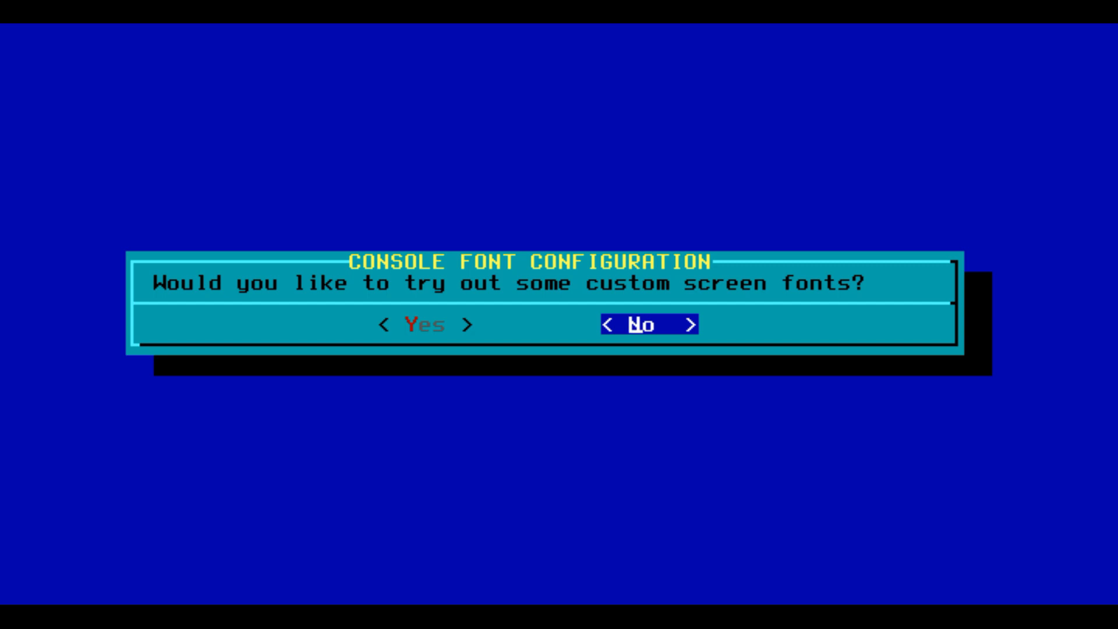
Step: Decline custom screen fonts and keep the hardware clock set to local time rather than UTC
{"action": "key", "text": "Return"}
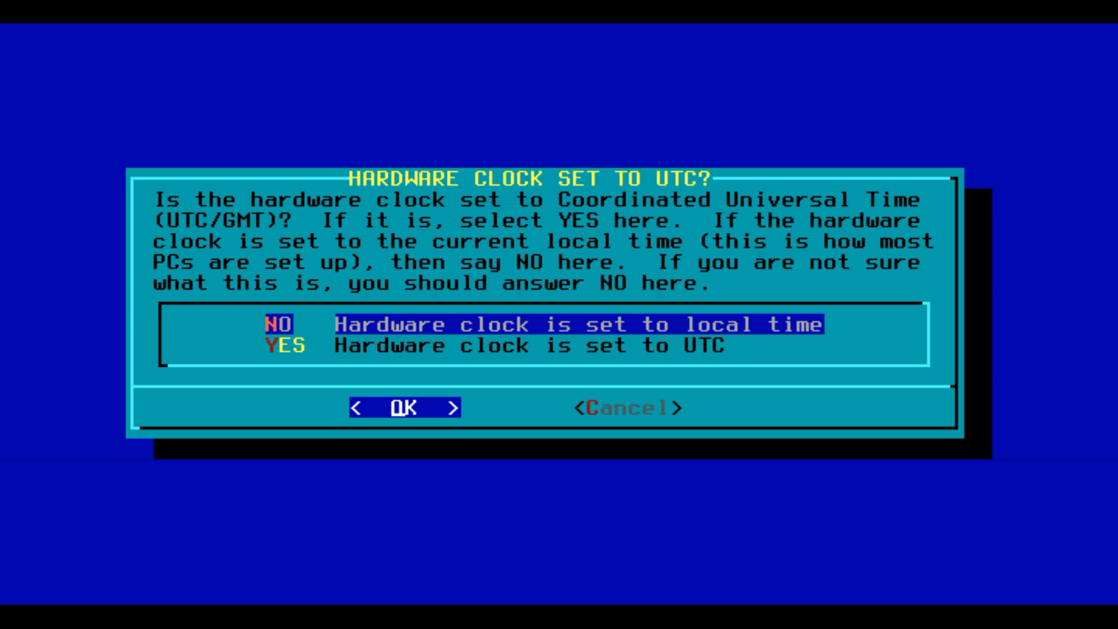
{"action": "key", "text": "Down"}
{"action": "key", "text": "Up"}
{"action": "key", "text": "Return"}
Step: Select the wanted timezone from the timezone list
{"action": "key", "text": "Down"}
{"action": "key", "text": "Down"}
{"action": "key", "text": "Down"}
{"action": "key", "text": "Down"}
{"action": "key", "text": "Down"}
{"action": "key", "text": "Down"}
{"action": "key", "text": "Down"}
{"action": "key", "text": "Down"}
{"action": "key", "text": "Down"}
{"action": "key", "text": "Down"}
{"action": "key", "text": "Down"}
{"action": "key", "text": "Down"}
{"action": "key", "text": "Down"}
{"action": "key", "text": "Down"}
{"action": "key", "text": "Down"}
{"action": "key", "text": "Down"}
{"action": "key", "text": "Down"}
{"action": "key", "text": "Down"}
{"action": "key", "text": "Down"}
{"action": "key", "text": "Down"}
{"action": "key", "text": "Down"}
{"action": "key", "text": "Down"}
{"action": "key", "text": "Down"}
{"action": "key", "text": "Down"}
{"action": "key", "text": "Down"}
{"action": "key", "text": "Down"}
{"action": "key", "text": "Down"}
{"action": "key", "text": "Down"}
{"action": "key", "text": "Down"}
{"action": "key", "text": "Down"}
{"action": "key", "text": "Down"}
{"action": "key", "text": "Down"}
{"action": "key", "text": "Down"}
{"action": "key", "text": "Down"}
{"action": "key", "text": "Down"}
{"action": "key", "text": "Down"}
{"action": "key", "text": "Down"}
{"action": "key", "text": "Down"}
{"action": "key", "text": "Down"}
{"action": "key", "text": "Down"}
{"action": "key", "text": "Down"}
{"action": "key", "text": "Down"}
{"action": "key", "text": "Down"}
{"action": "key", "text": "Down"}
{"action": "key", "text": "Down"}
{"action": "key", "text": "Down"}
{"action": "key", "text": "Down"}
{"action": "key", "text": "Down"}
{"action": "key", "text": "Down"}
{"action": "key", "text": "Down"}
{"action": "key", "text": "Down"}
{"action": "key", "text": "Down"}
{"action": "key", "text": "Down"}
{"action": "key", "text": "Down"}
{"action": "key", "text": "Down"}
{"action": "key", "text": "Down"}
{"action": "key", "text": "Down"}
{"action": "key", "text": "Down"}
{"action": "key", "text": "Down"}
{"action": "key", "text": "Down"}
{"action": "key", "text": "Down"}
{"action": "key", "text": "Down"}
{"action": "key", "text": "Down"}
{"action": "key", "text": "Down"}
{"action": "key", "text": "Down"}
{"action": "key", "text": "Down"}
{"action": "key", "text": "Down"}
{"action": "key", "text": "Down"}
{"action": "key", "text": "Down"}
{"action": "key", "text": "Down"}
{"action": "key", "text": "Down"}
{"action": "key", "text": "Down"}
{"action": "key", "text": "Down"}
{"action": "key", "text": "Down"}
{"action": "key", "text": "Down"}
{"action": "key", "text": "Down"}
{"action": "key", "text": "Down"}
{"action": "key", "text": "Down"}
{"action": "key", "text": "Down"}
{"action": "key", "text": "Down"}
{"action": "key", "text": "Down"}
{"action": "key", "text": "Down"}
{"action": "key", "text": "Down"}
{"action": "key", "text": "Down"}
{"action": "key", "text": "Down"}
{"action": "key", "text": "Down"}
{"action": "key", "text": "Down"}
{"action": "key", "text": "Down"}
{"action": "key", "text": "Down"}
{"action": "key", "text": "Down"}
{"action": "key", "text": "Down"}
{"action": "key", "text": "Down"}
{"action": "key", "text": "Down"}
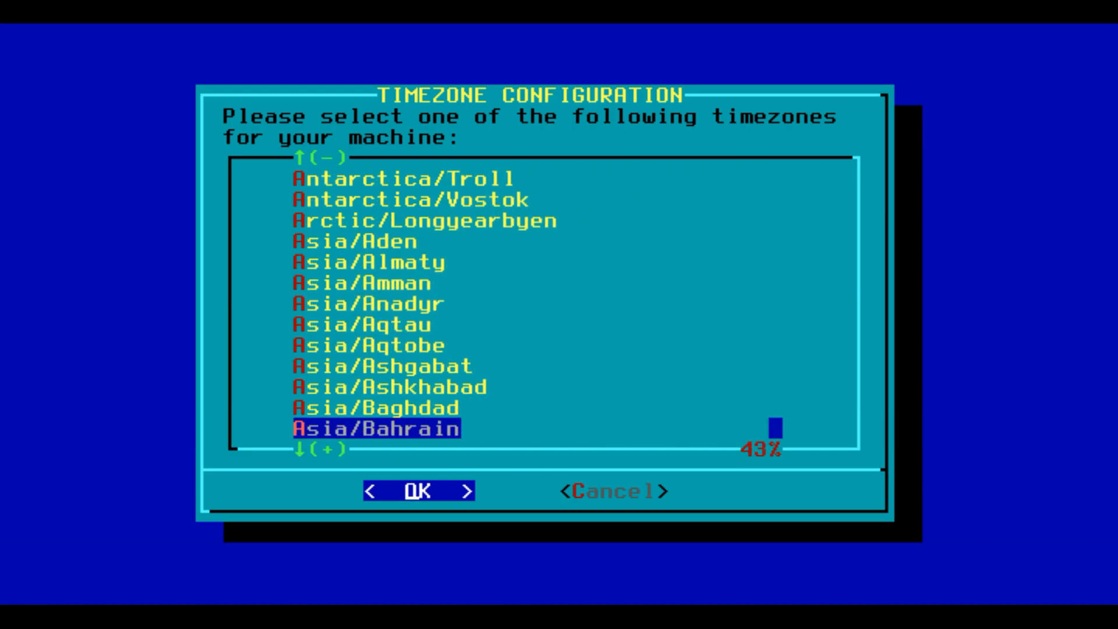
{"action": "key", "text": "Down"}
{"action": "key", "text": "Down"}
{"action": "key", "text": "Down"}
{"action": "key", "text": "Down"}
{"action": "key", "text": "Down"}
{"action": "key", "text": "Down"}
{"action": "key", "text": "Down"}
{"action": "key", "text": "Down"}
{"action": "key", "text": "Down"}
{"action": "key", "text": "Down"}
{"action": "key", "text": "Down"}
{"action": "key", "text": "Down"}
{"action": "key", "text": "Down"}
{"action": "key", "text": "Down"}
{"action": "key", "text": "Down"}
{"action": "key", "text": "Down"}
{"action": "key", "text": "Down"}
{"action": "key", "text": "Down"}
{"action": "key", "text": "Down"}
{"action": "key", "text": "Down"}
{"action": "key", "text": "Down"}
{"action": "key", "text": "Down"}
{"action": "key", "text": "Down"}
{"action": "key", "text": "Down"}
{"action": "key", "text": "Down"}
{"action": "key", "text": "Down"}
{"action": "key", "text": "Down"}
{"action": "key", "text": "Down"}
{"action": "key", "text": "Down"}
{"action": "key", "text": "Down"}
{"action": "key", "text": "Down"}
{"action": "key", "text": "Down"}
{"action": "key", "text": "Down"}
{"action": "key", "text": "Down"}
{"action": "key", "text": "Down"}
{"action": "key", "text": "Down"}
{"action": "key", "text": "Down"}
{"action": "key", "text": "Down"}
{"action": "key", "text": "Down"}
{"action": "key", "text": "Down"}
{"action": "key", "text": "Up"}
{"action": "key", "text": "Up"}
{"action": "key", "text": "Up"}
{"action": "key", "text": "Up"}
{"action": "key", "text": "Return"}
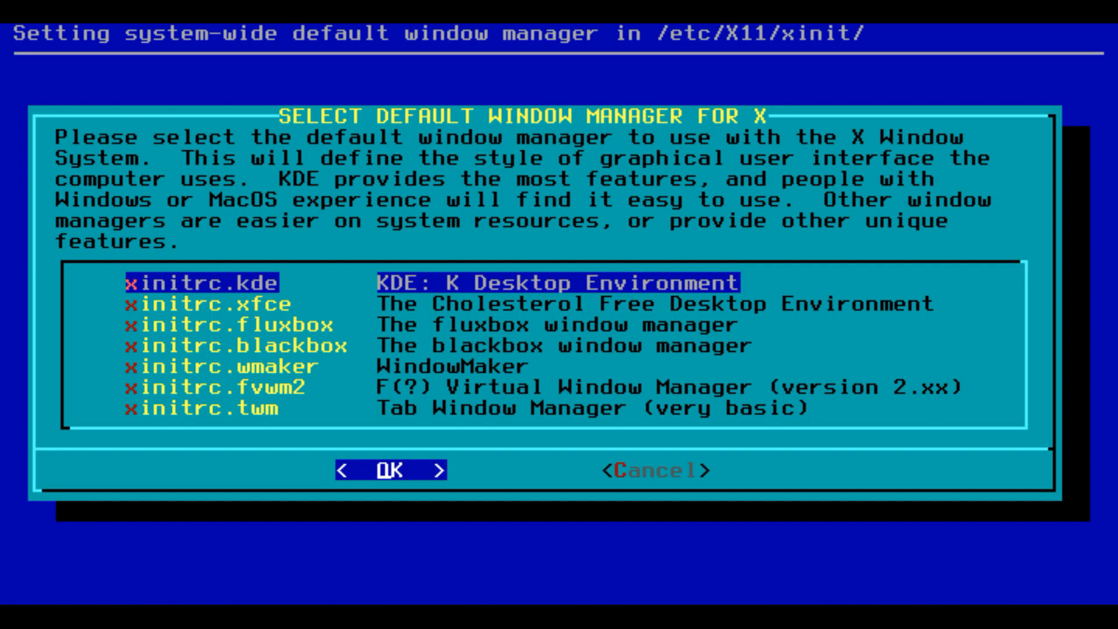
Step: Choose initrc.kde so KDE is the default window manager
{"action": "key", "text": "Down"}
{"action": "key", "text": "Down"}
{"action": "key", "text": "Down"}
{"action": "key", "text": "Down"}
{"action": "key", "text": "Down"}
{"action": "key", "text": "Down"}
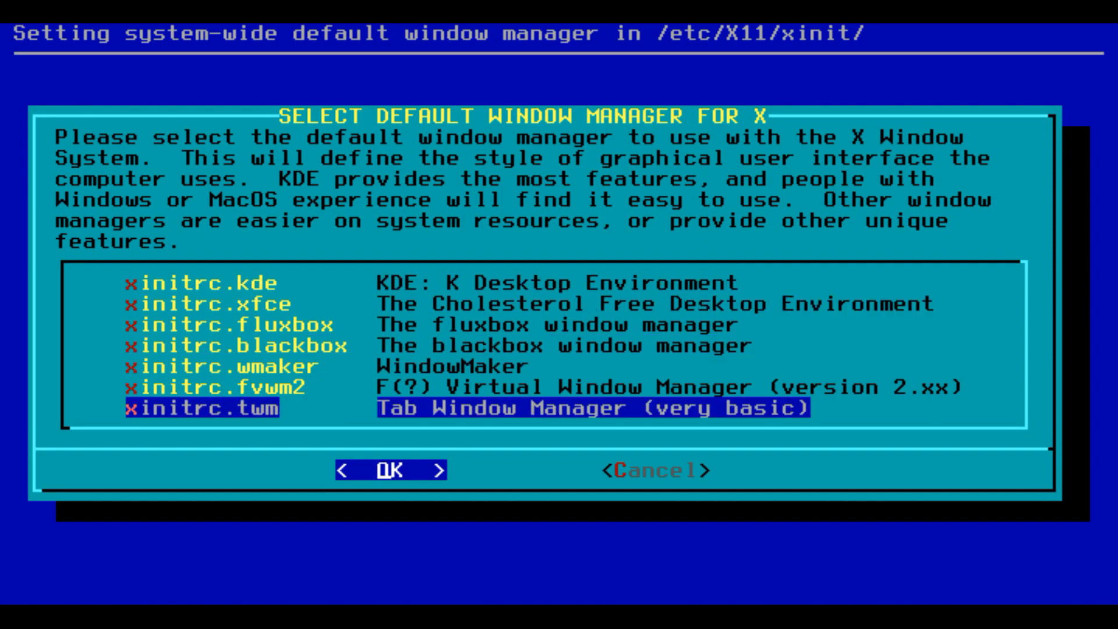
{"action": "key", "text": "Up"}
{"action": "key", "text": "Up"}
{"action": "key", "text": "Up"}
{"action": "key", "text": "Up"}
{"action": "key", "text": "Up"}
{"action": "key", "text": "Up"}
{"action": "key", "text": "Return"}
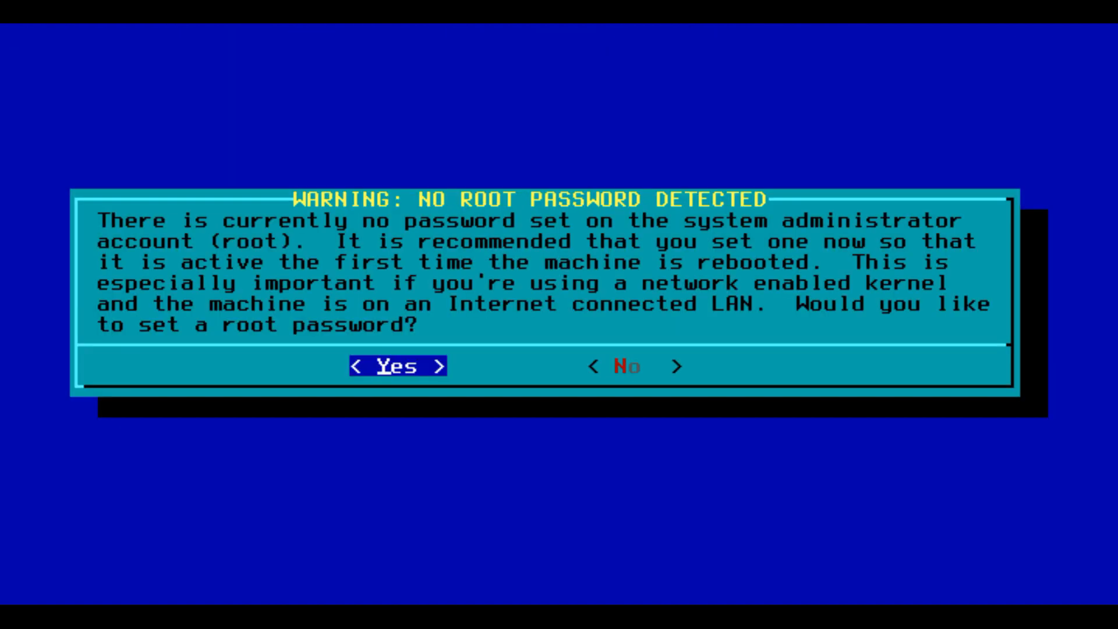
Step: Set a root password, entering it twice to confirm
{"action": "key", "text": "Return"}
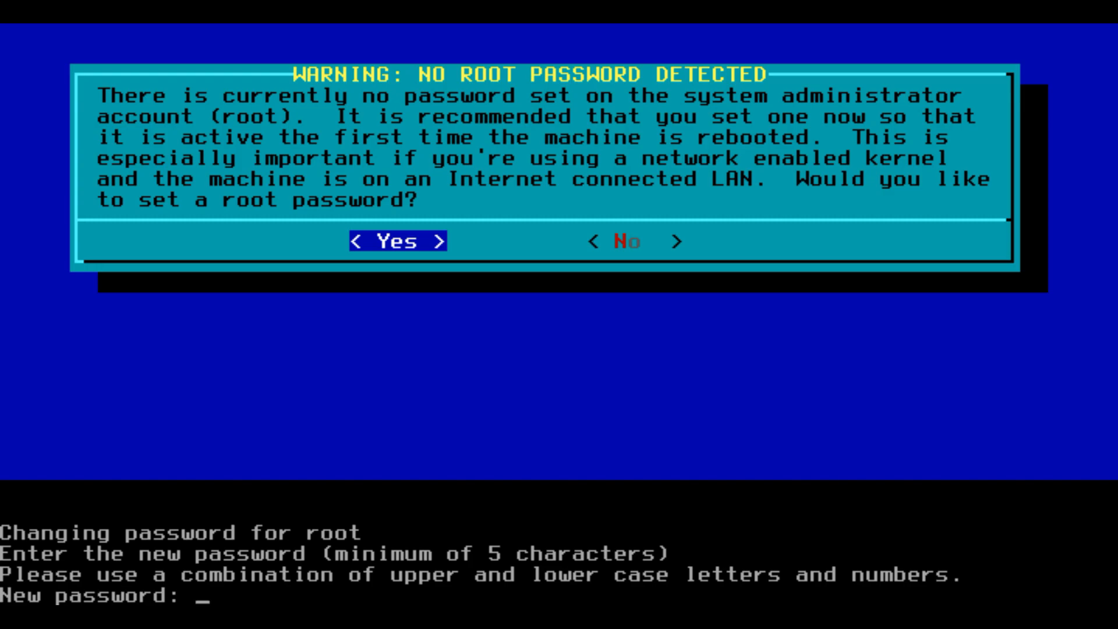
{"action": "key", "text": "Return"}
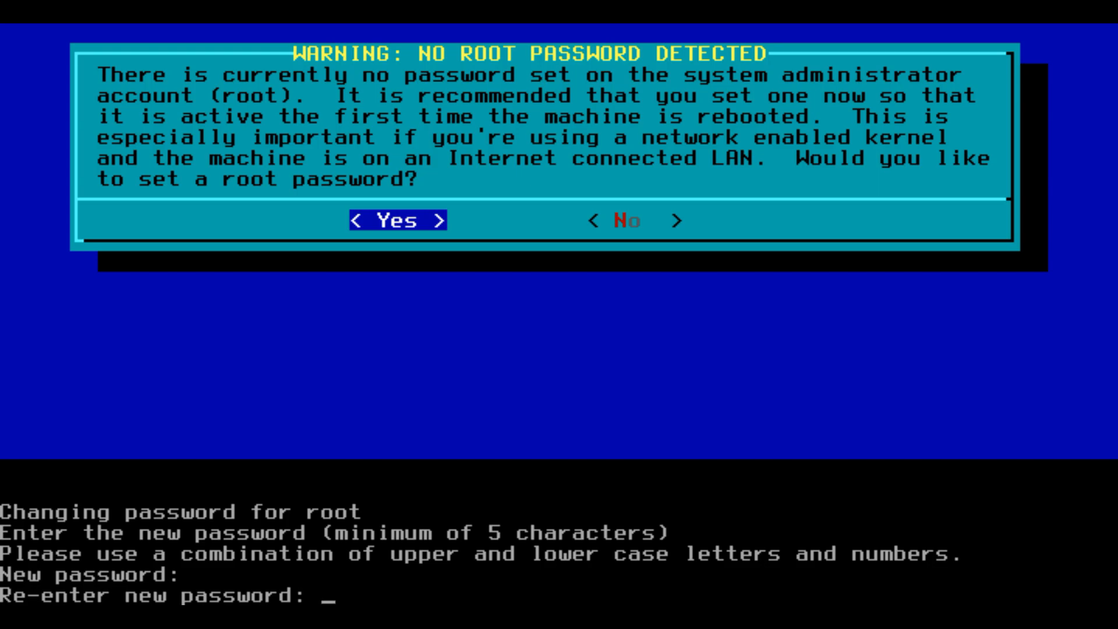
{"action": "key", "text": "Return"}
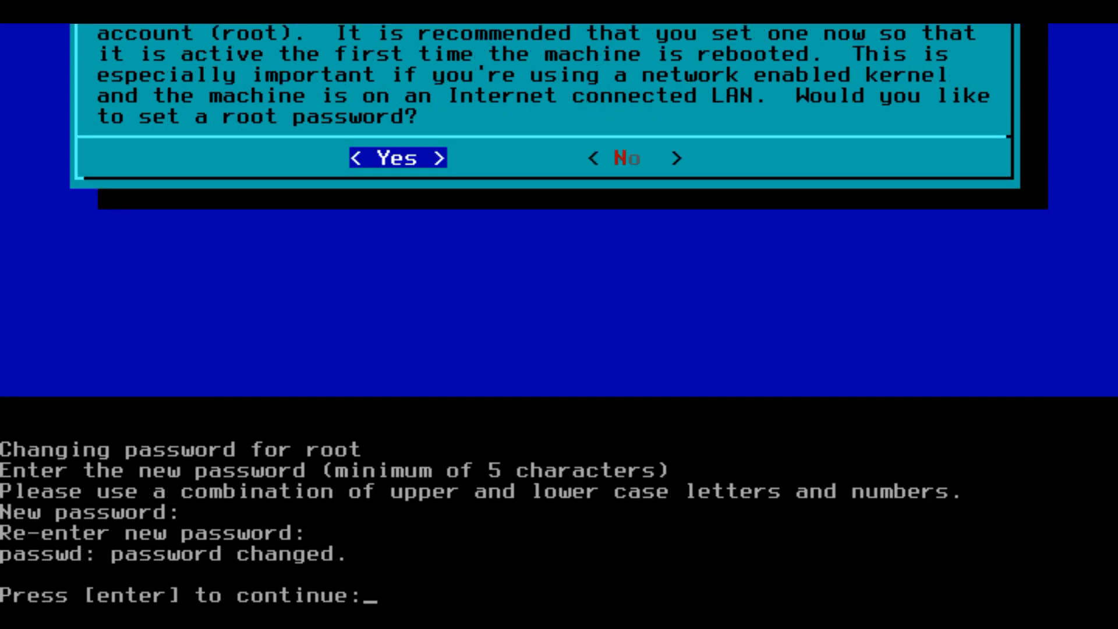
{"action": "key", "text": "Return"}
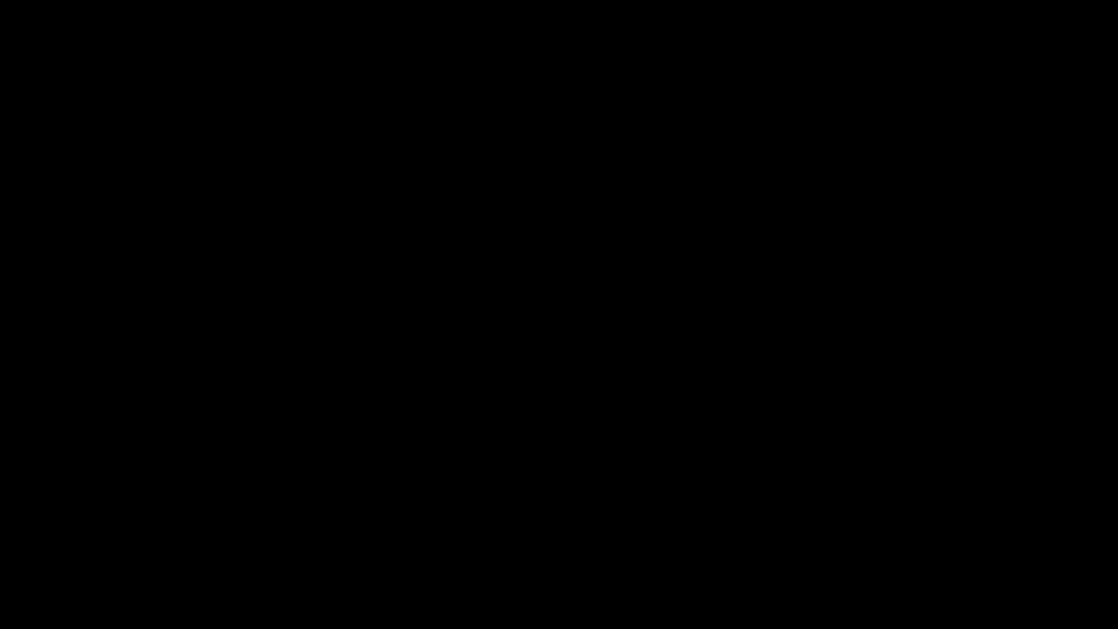
Step: Exit Slackware Setup from the main menu and reboot the machine
{"action": "key", "text": "Return"}
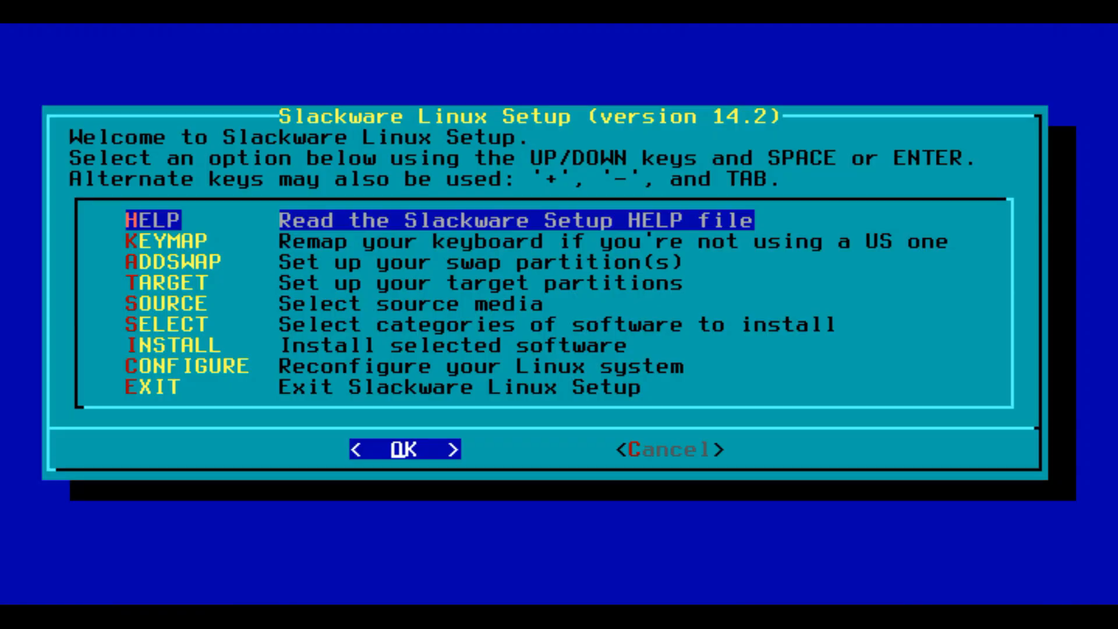
{"action": "key", "text": "Down"}
{"action": "key", "text": "Down"}
{"action": "key", "text": "Down"}
{"action": "key", "text": "Down"}
{"action": "key", "text": "Down"}
{"action": "key", "text": "Down"}
{"action": "key", "text": "Down"}
{"action": "key", "text": "Down"}
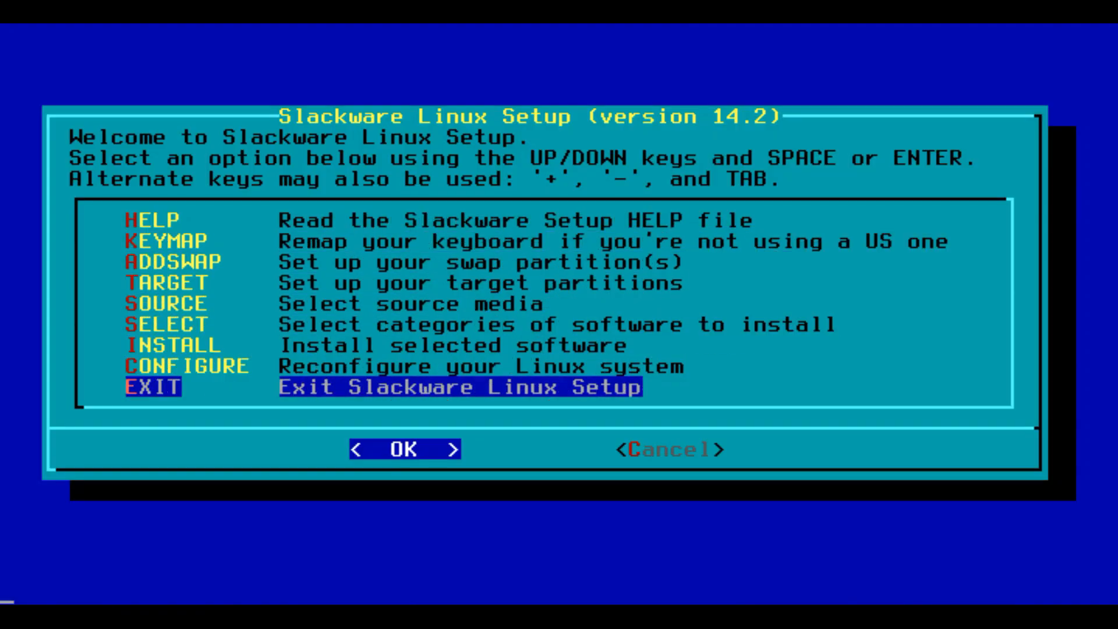
{"action": "key", "text": "Return"}
{"action": "key", "text": "Return"}
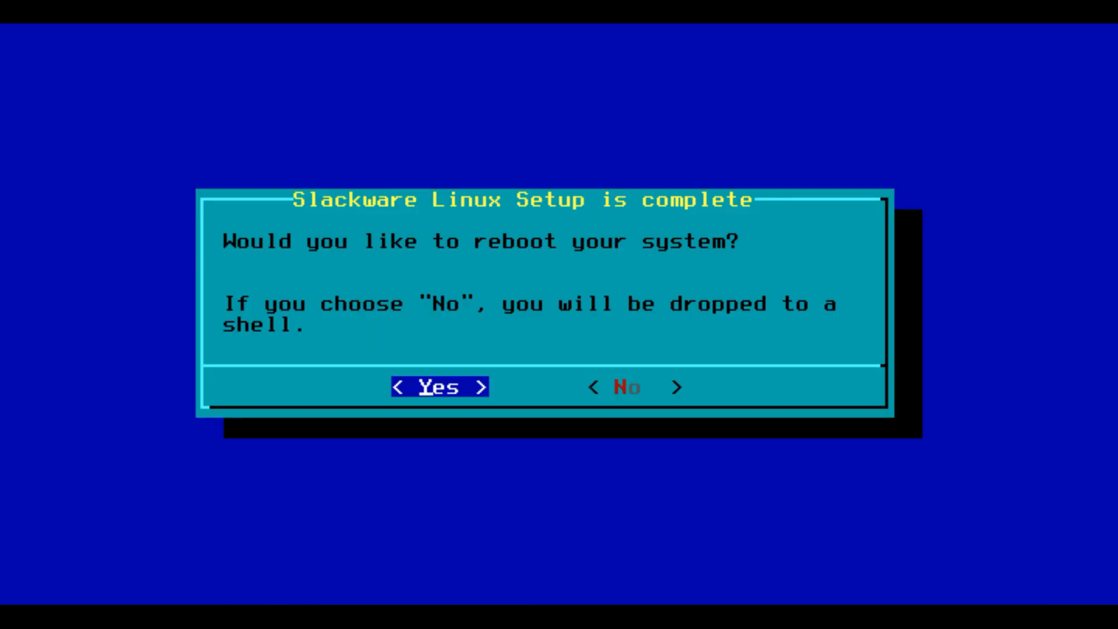
{"action": "key", "text": "Return"}
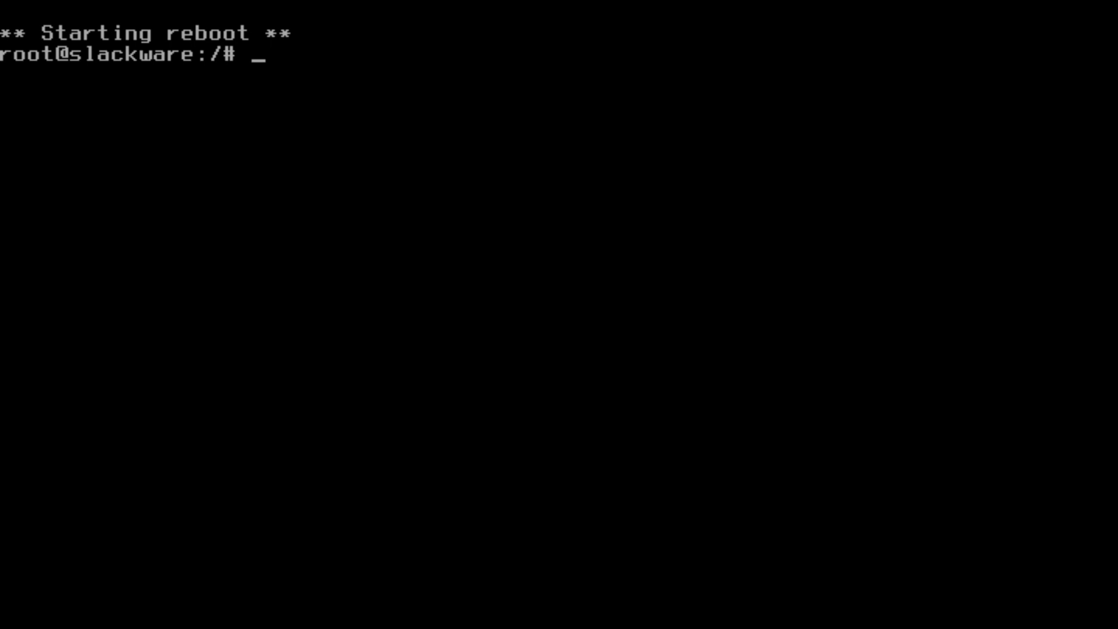
{"action": "type", "text": "reboot"}
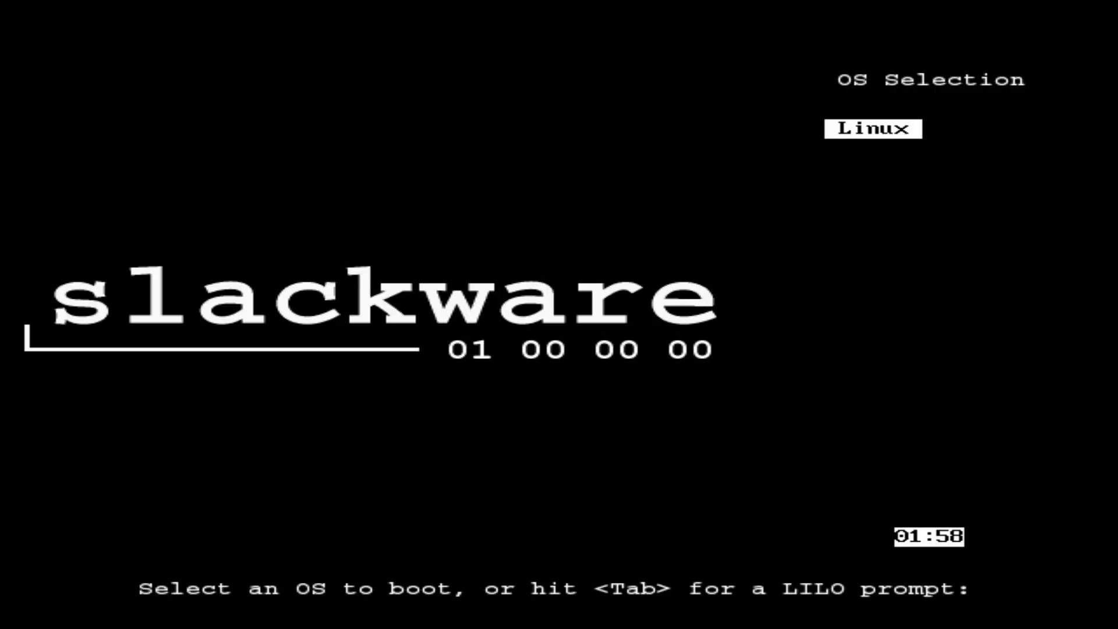
Step: Stop the LILO countdown and boot the Linux entry
{"action": "key", "text": "Down"}
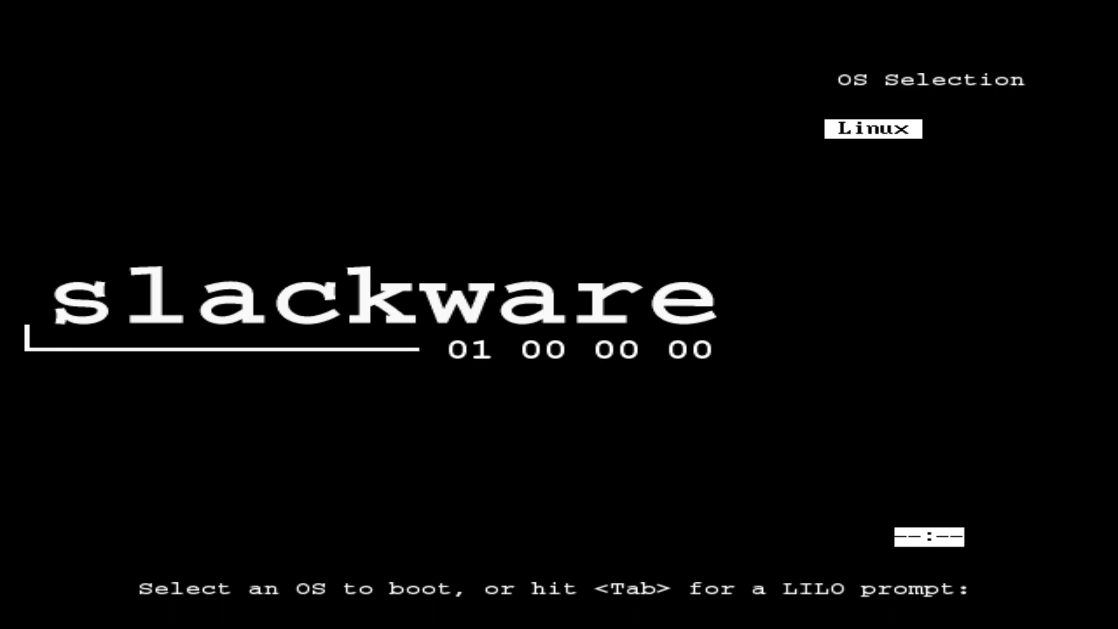
{"action": "key", "text": "Return"}
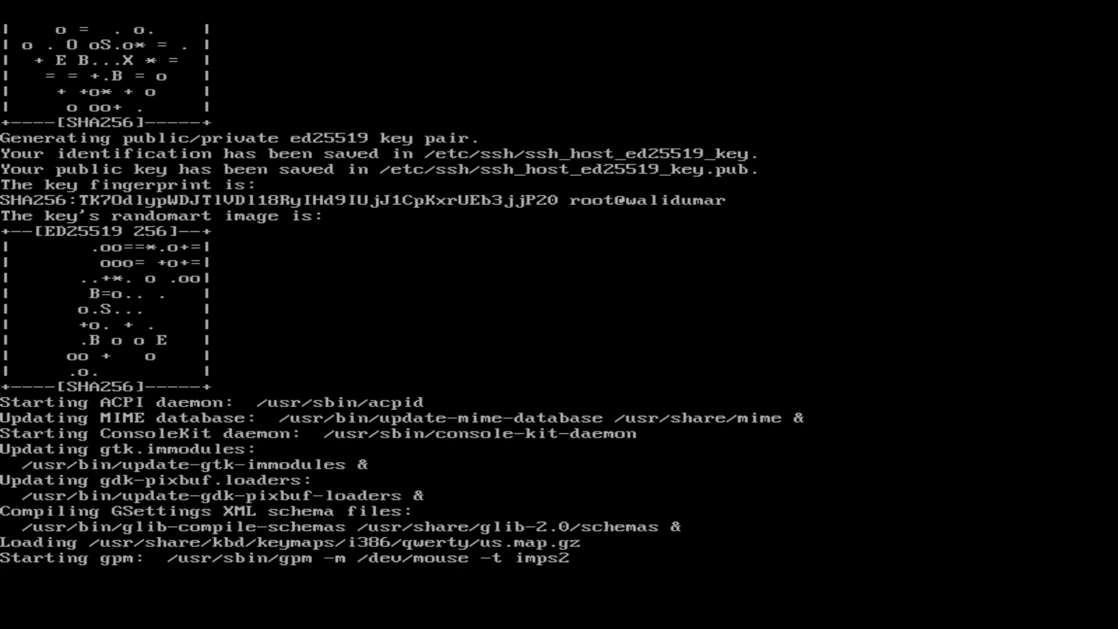
Step: Log in to the console as root
{"action": "type", "text": "root"}
{"action": "key", "text": "Return"}
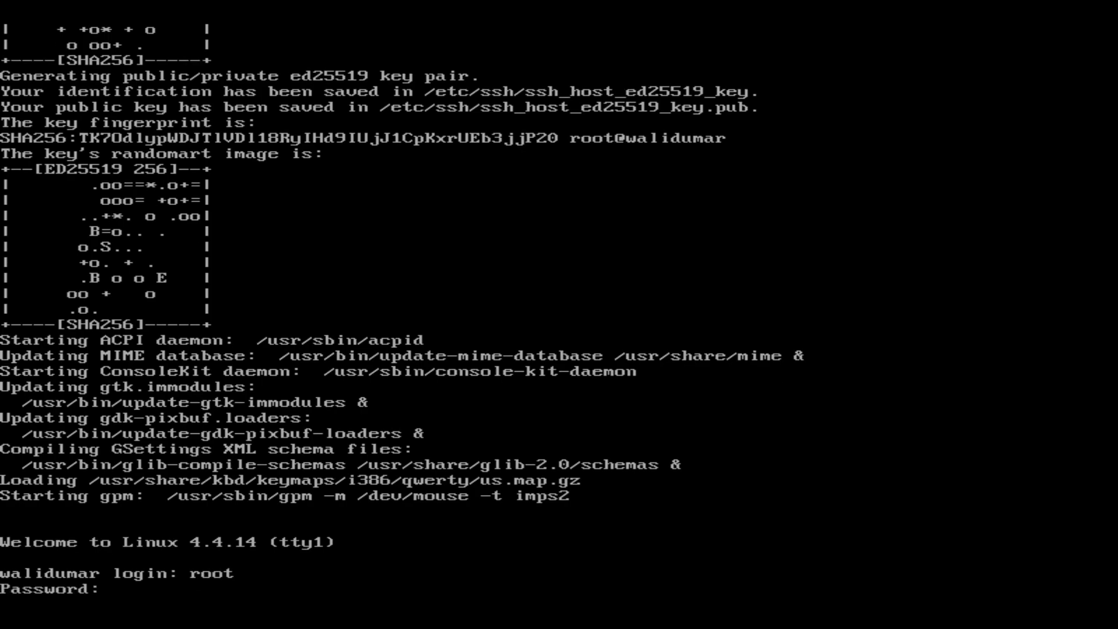
{"action": "key", "text": "Return"}
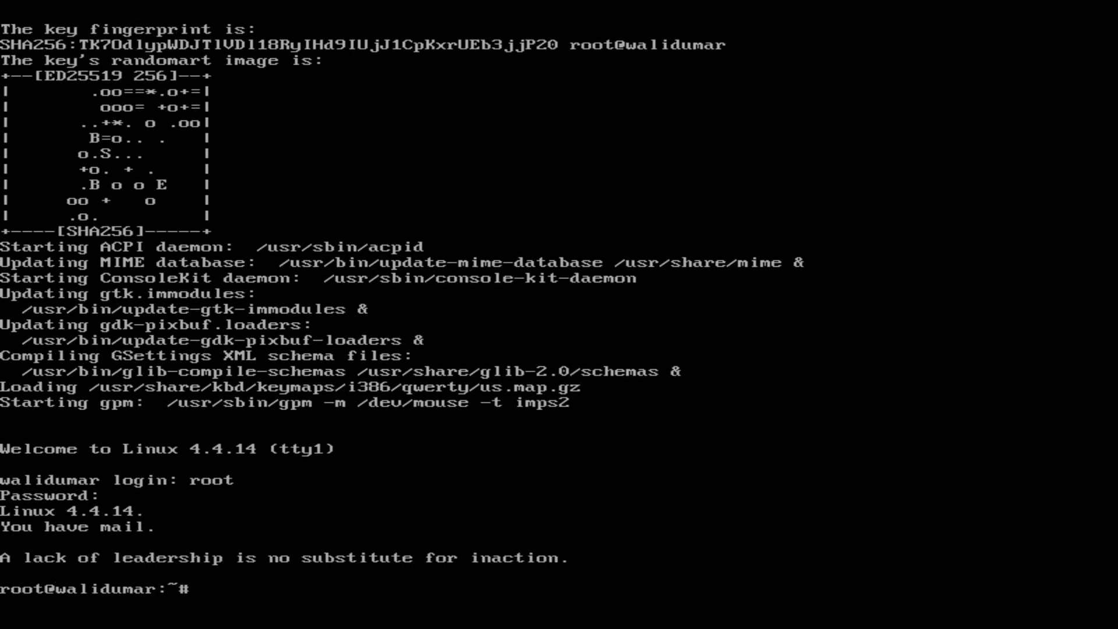
Step: Check kernel details with uname -a and memory usage with free -h
{"action": "key", "text": "Return"}
{"action": "key", "text": "Return"}
{"action": "type", "text": "lsb_rel"}
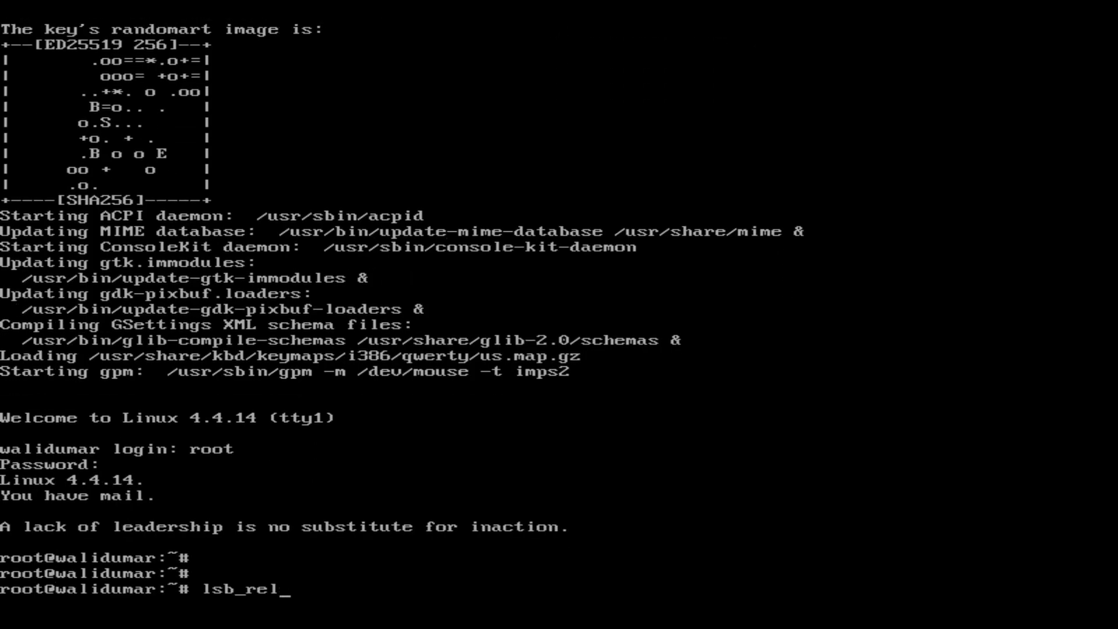
{"action": "key", "text": "BackSpace"}
{"action": "key", "text": "BackSpace"}
{"action": "key", "text": "BackSpace"}
{"action": "key", "text": "BackSpace"}
{"action": "key", "text": "BackSpace"}
{"action": "key", "text": "BackSpace"}
{"action": "key", "text": "BackSpace"}
{"action": "type", "text": "uname -a"}
{"action": "key", "text": "Return"}
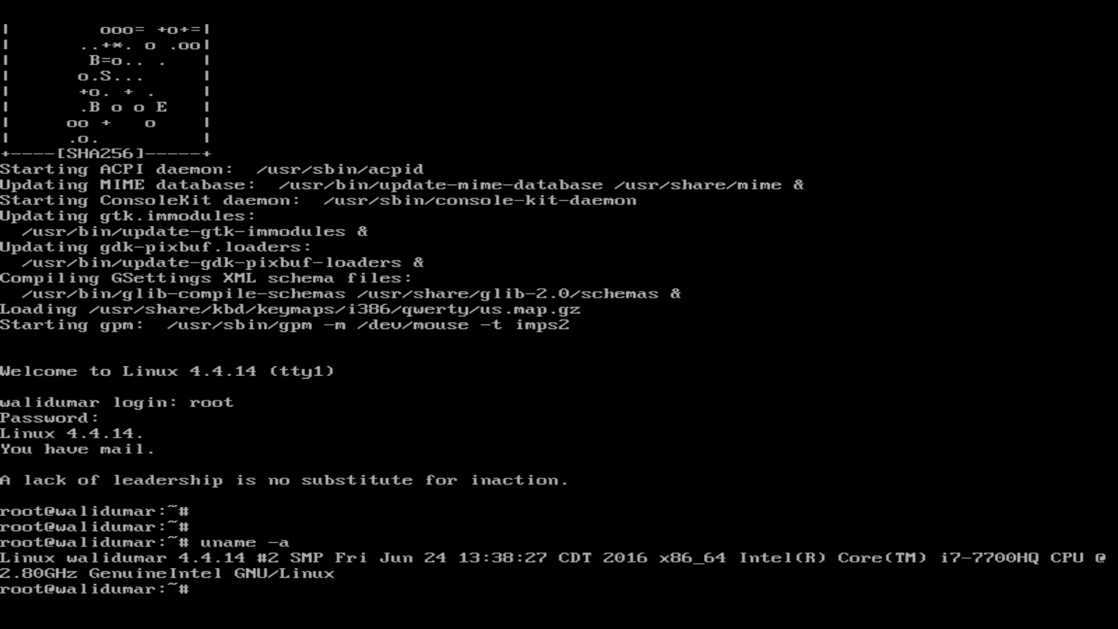
{"action": "type", "text": "free -h"}
{"action": "key", "text": "Return"}
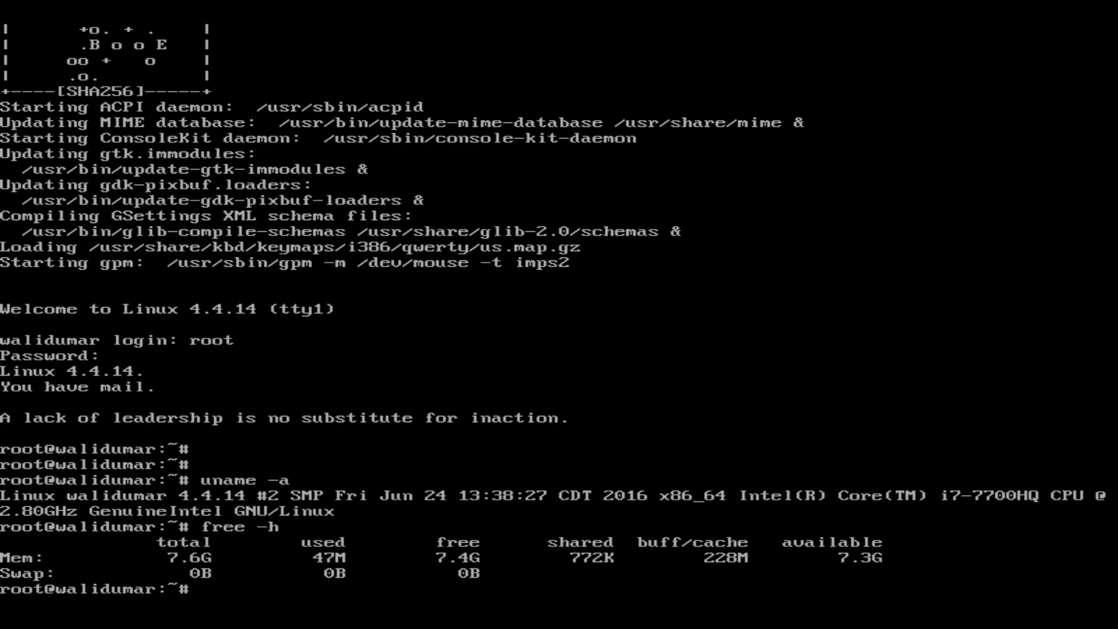
Step: List interfaces with ip a, ping google.com until stopped, then run startx
{"action": "key", "text": "Return"}
{"action": "key", "text": "Return"}
{"action": "key", "text": "Return"}
{"action": "key", "text": "Return"}
{"action": "type", "text": "ip a"}
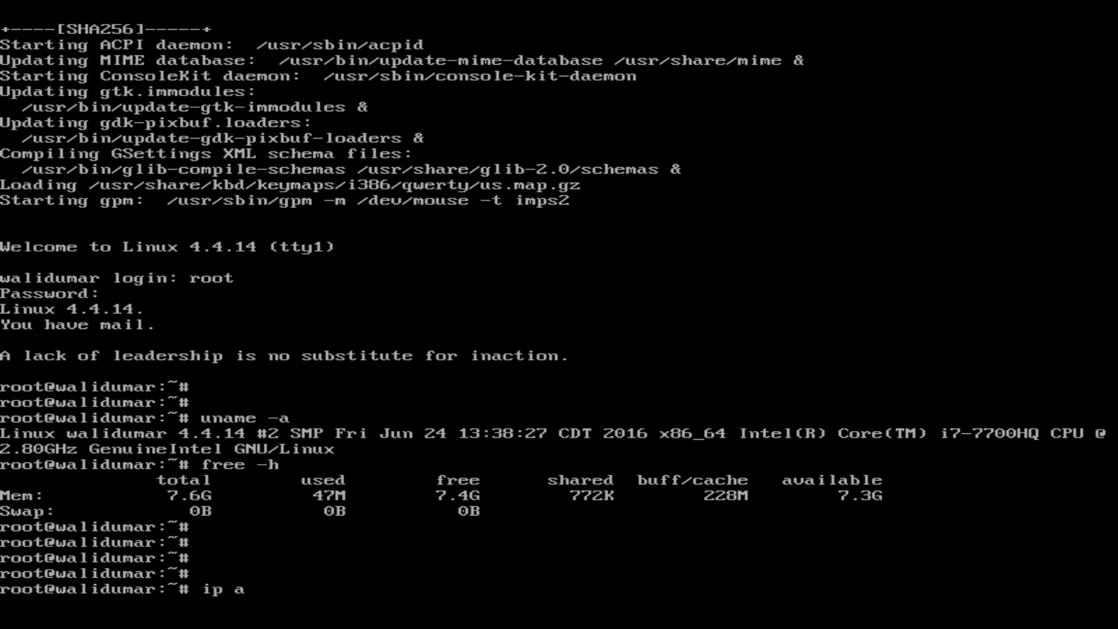
{"action": "key", "text": "Return"}
{"action": "type", "text": "pi"}
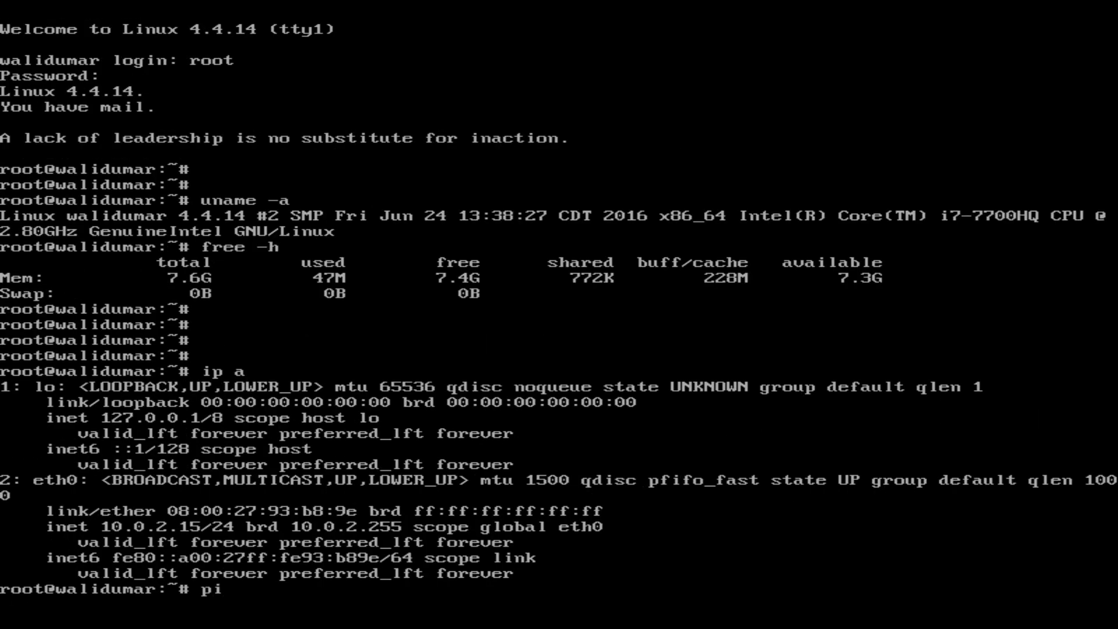
{"action": "type", "text": "ng google.com"}
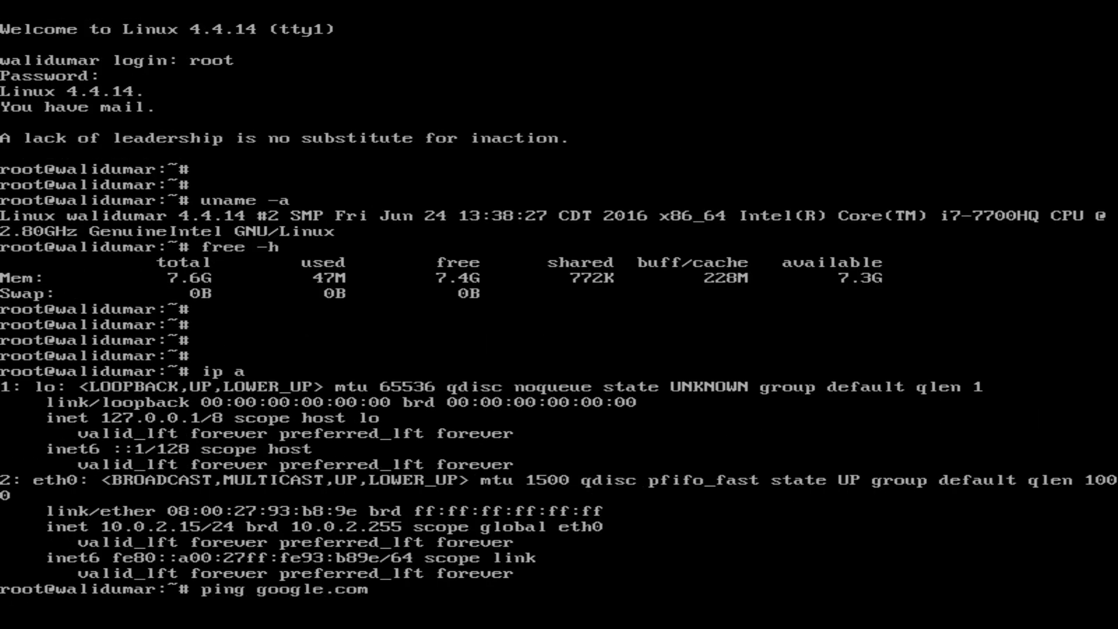
{"action": "key", "text": "Return"}
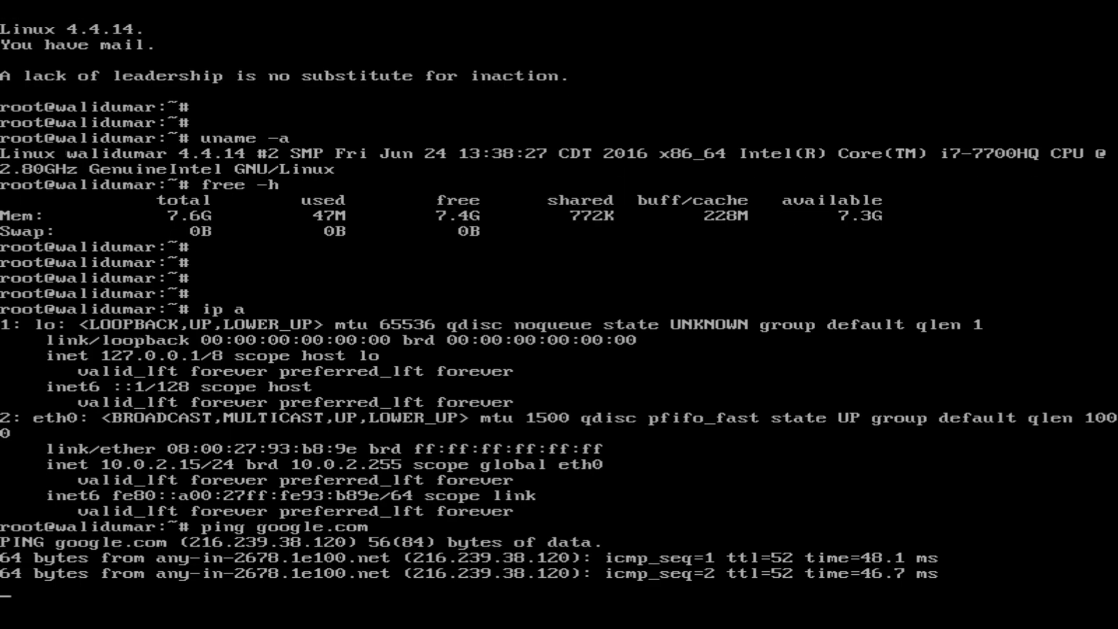
{"action": "key", "text": "ctrl+c"}
{"action": "type", "text": "start"}
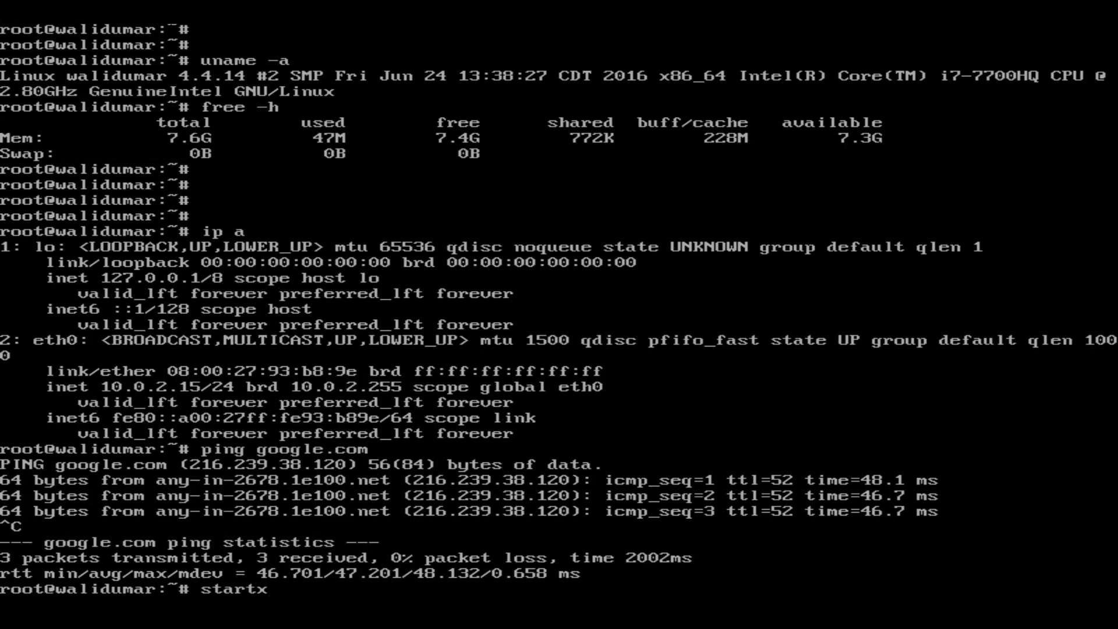
{"action": "type", "text": "x"}
{"action": "key", "text": "Return"}
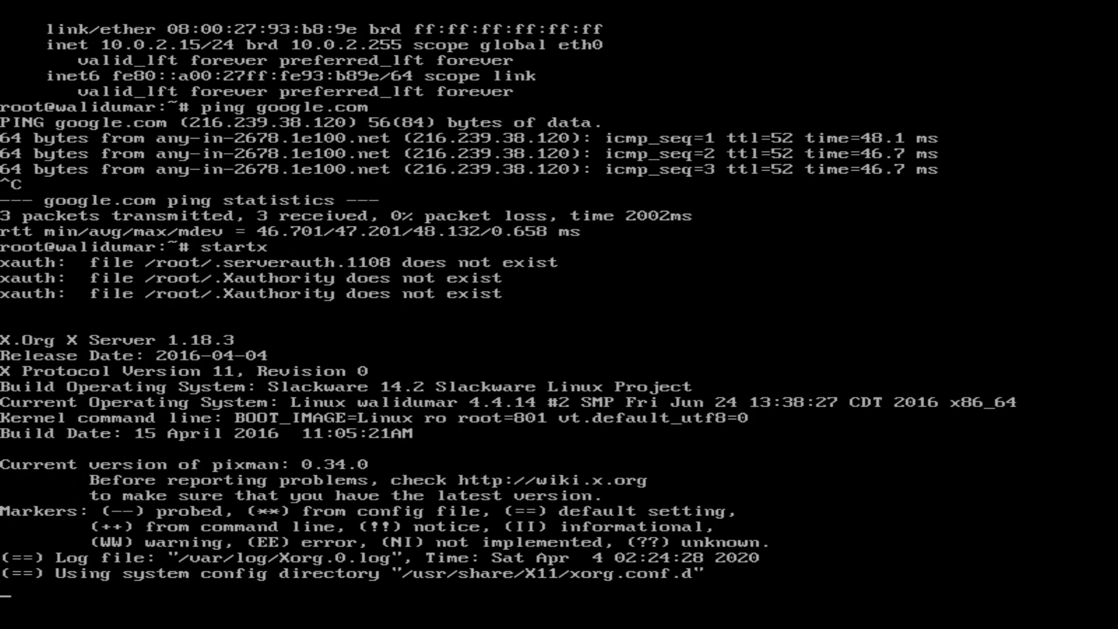